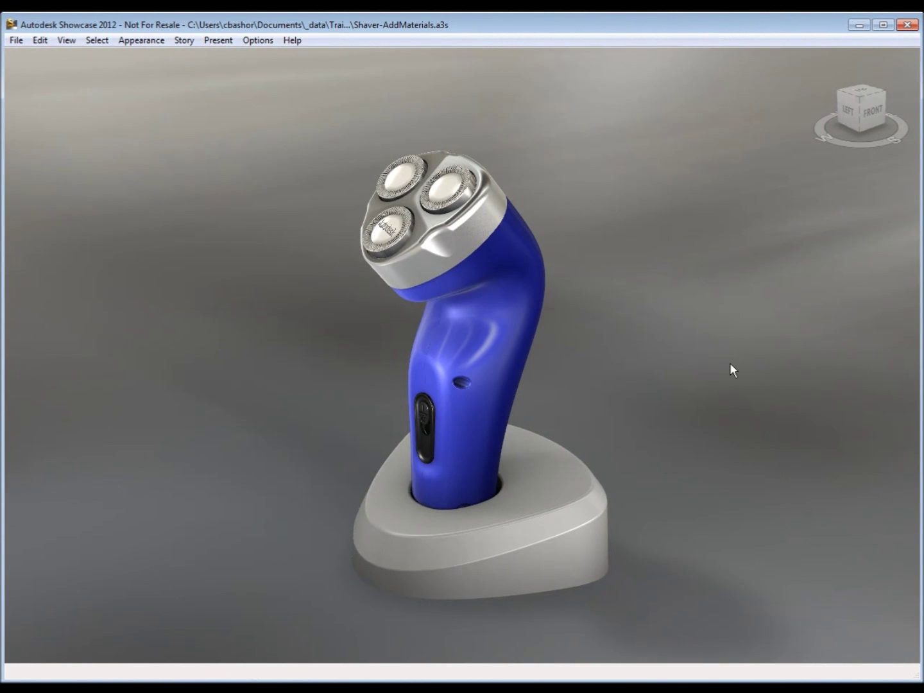
# Create Model Lineup1 with Alternate1 holding the whole shaver and its stand.
pyautogui.press('a')
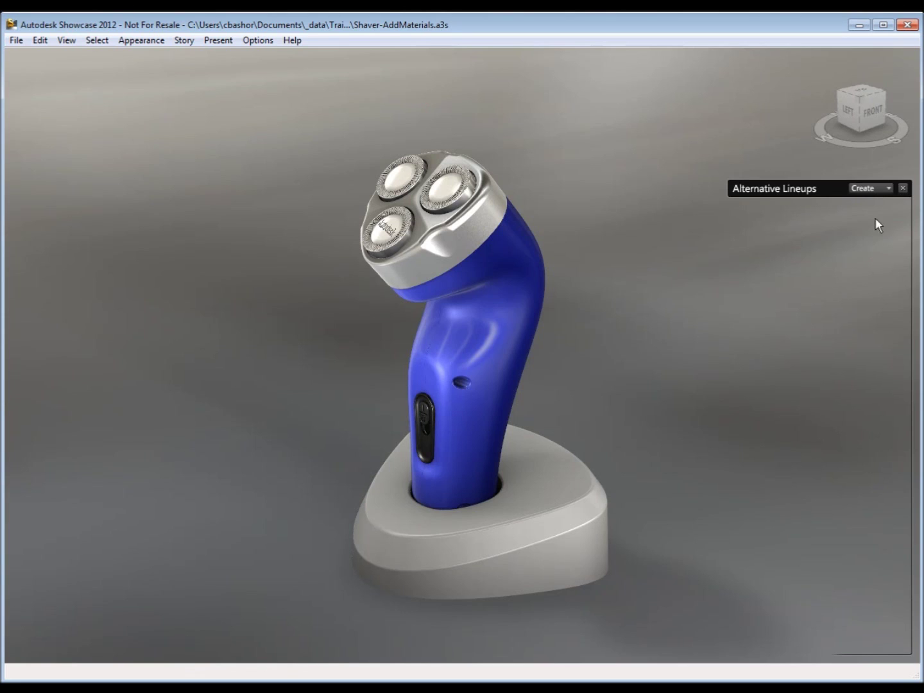
pyautogui.click(880, 190)
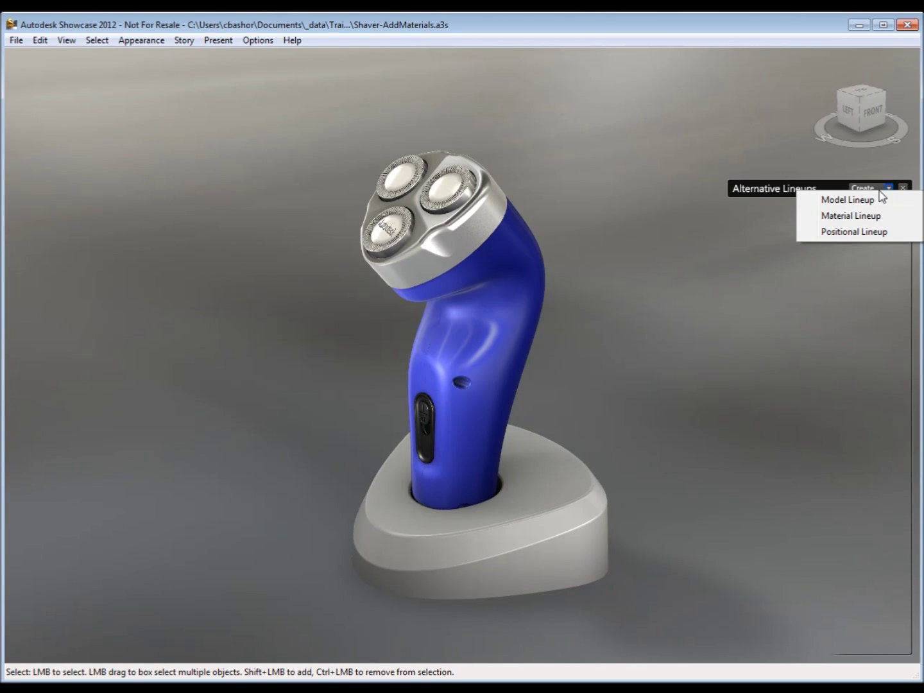
pyautogui.click(847, 199)
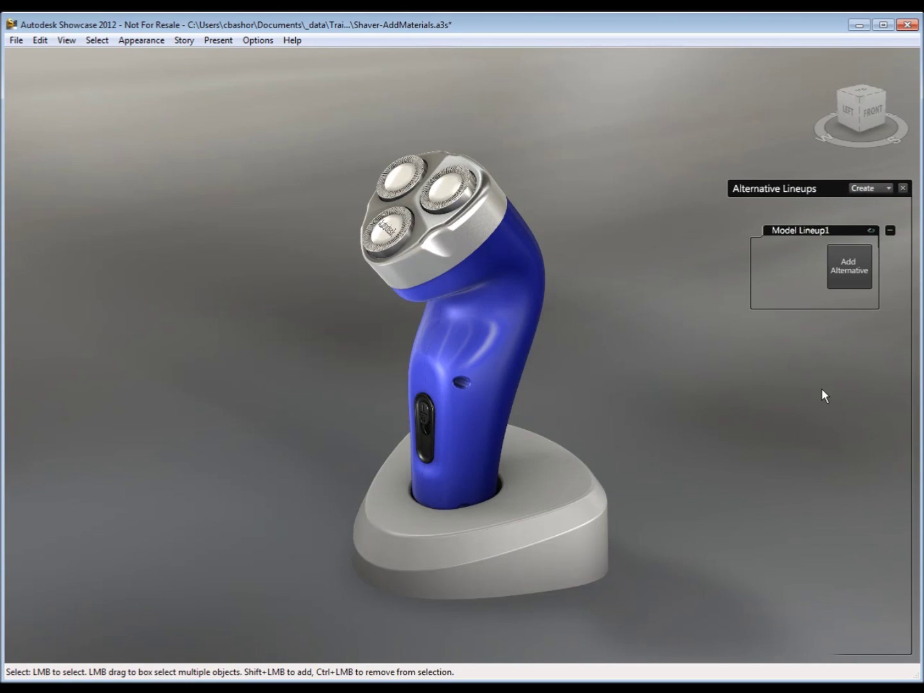
pyautogui.moveTo(666, 620); pyautogui.dragTo(222, 95)
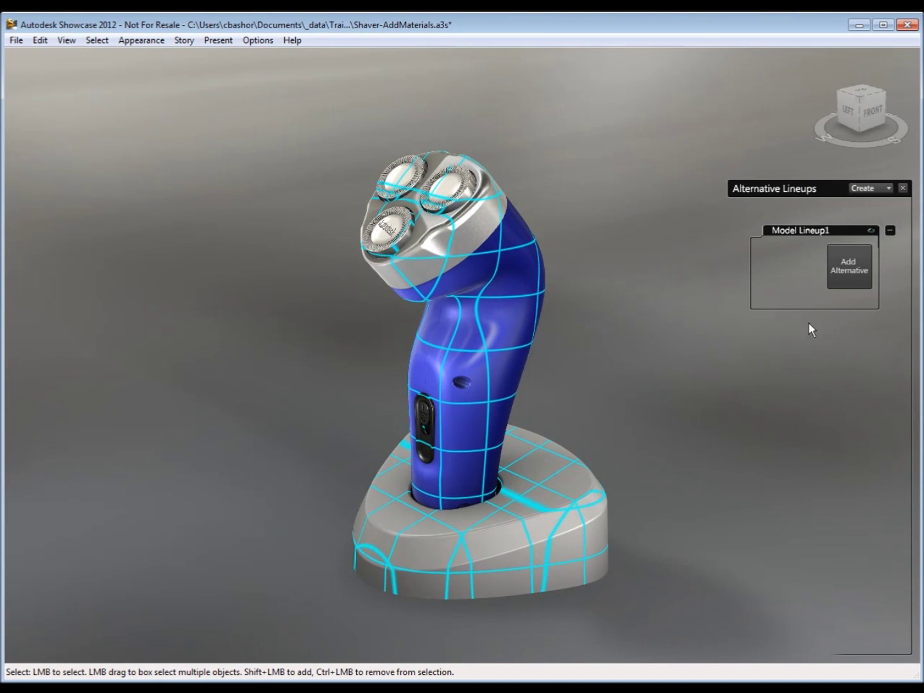
pyautogui.click(850, 265)
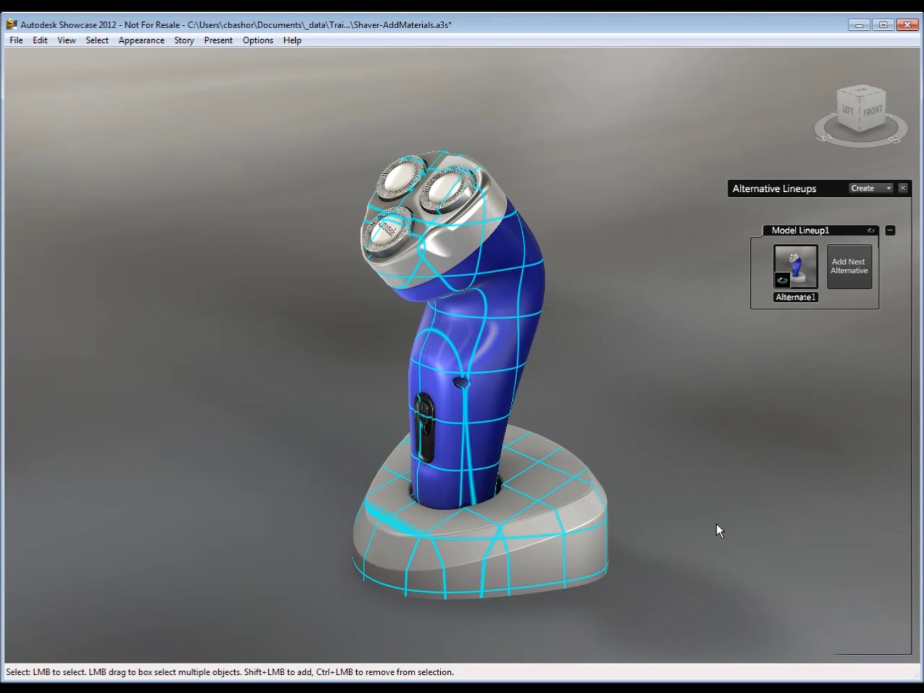
# Add Alternate2 with the stand deselected, then test switching between both alternatives.
pyautogui.press('ctrl')
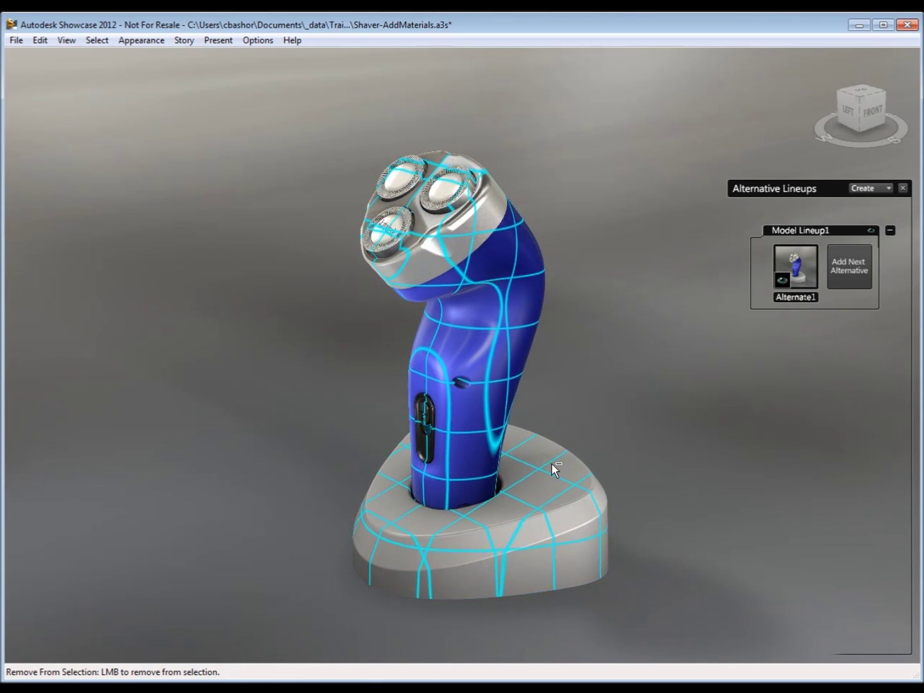
pyautogui.keyDown('ctrl'); pyautogui.click(552, 462); pyautogui.keyUp('ctrl')
pyautogui.keyDown('ctrl'); pyautogui.click(672, 423); pyautogui.keyUp('ctrl')
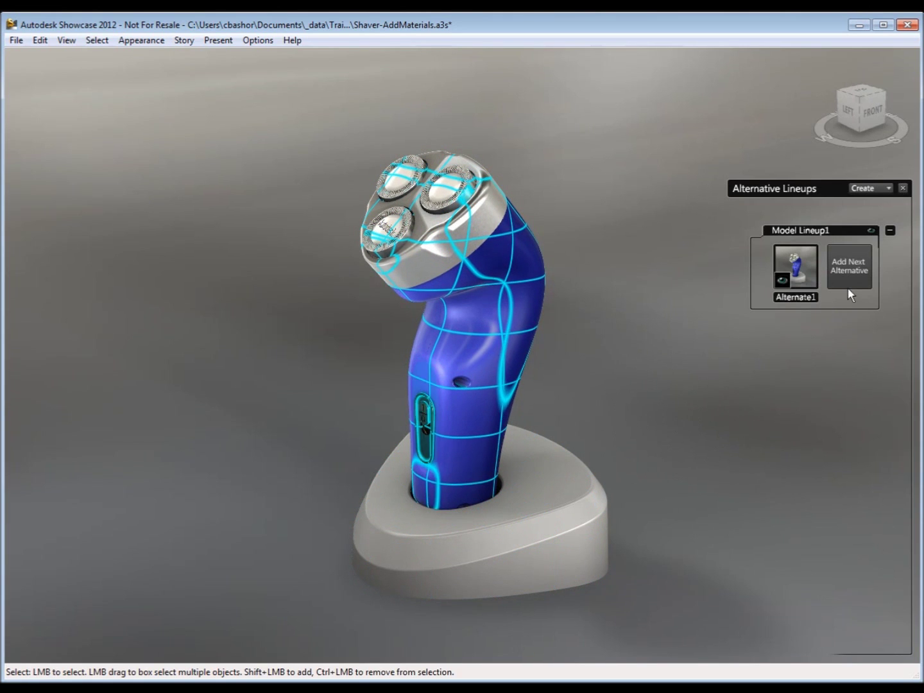
pyautogui.click(847, 269)
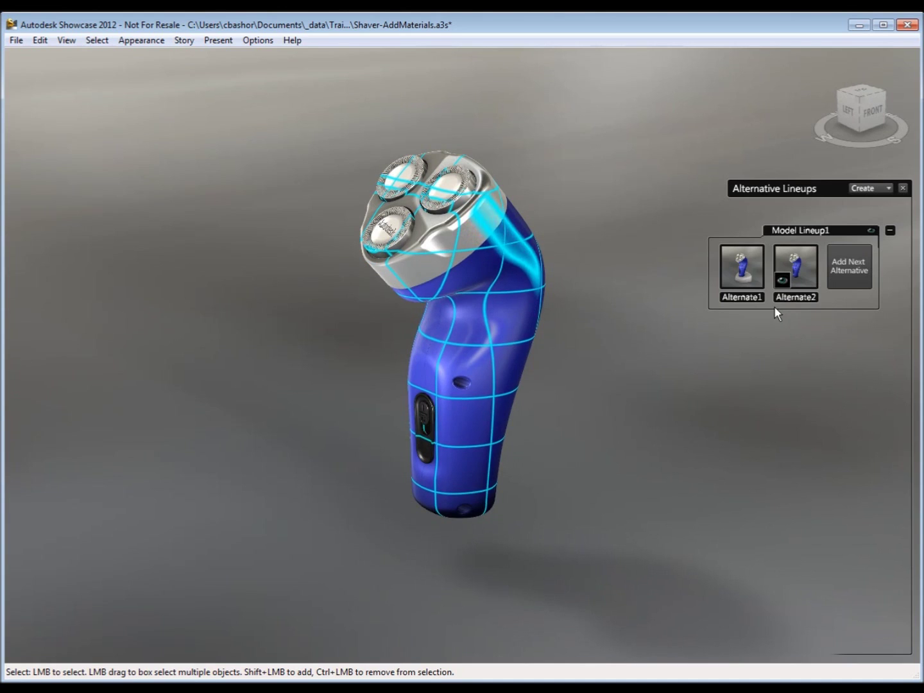
pyautogui.click(758, 291)
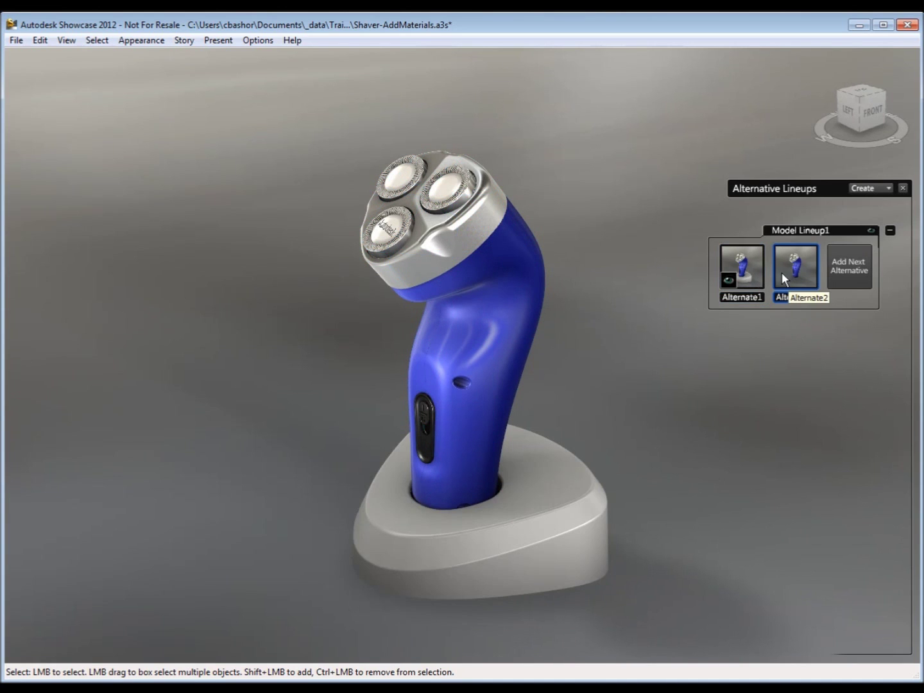
pyautogui.click(781, 272)
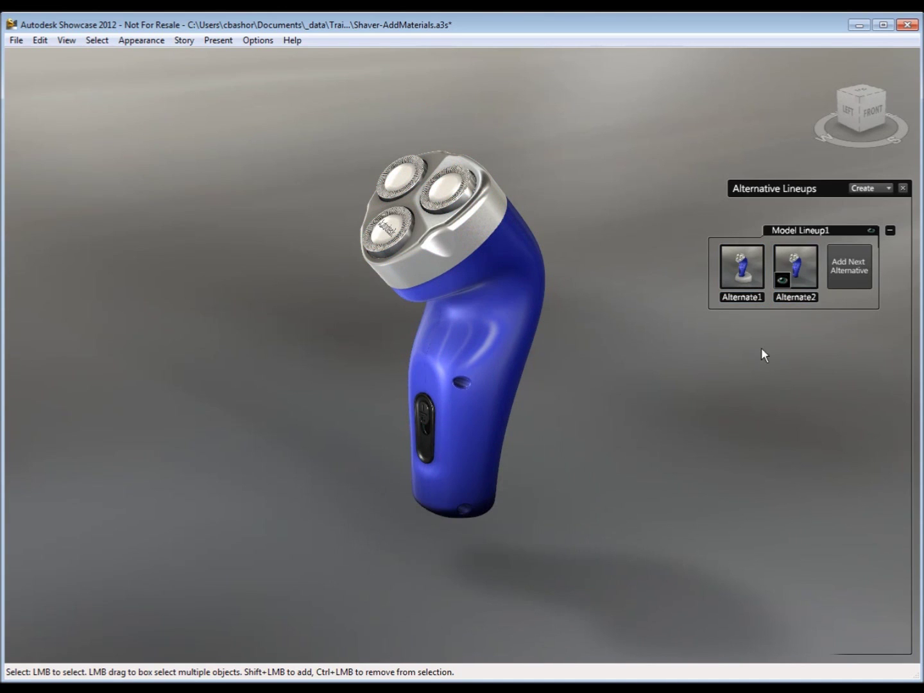
pyautogui.rightClick(813, 237)
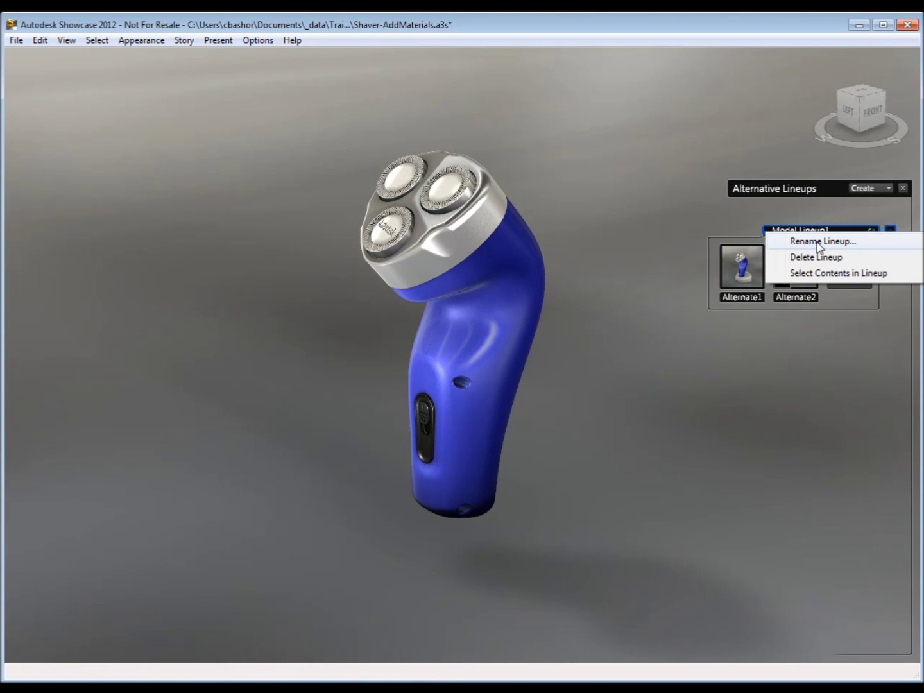
# Rename Model Lineup1 to 'Base Viz'.
pyautogui.click(819, 242)
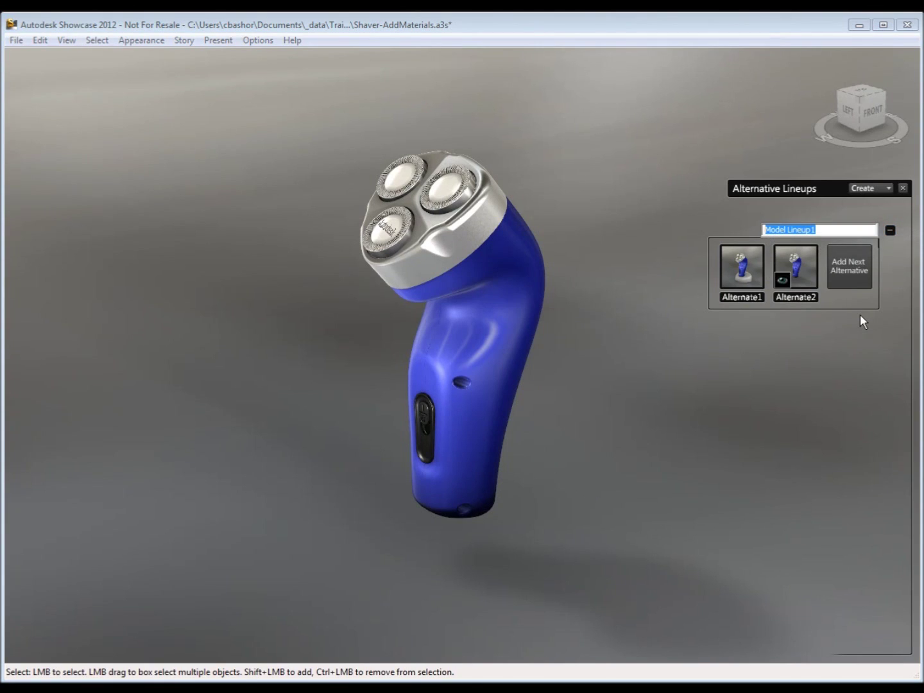
pyautogui.write('Base Viz')
pyautogui.press('Return')
# Show the shaver back on its stand via Alternate1 and create a new material lineup.
pyautogui.click(759, 275)
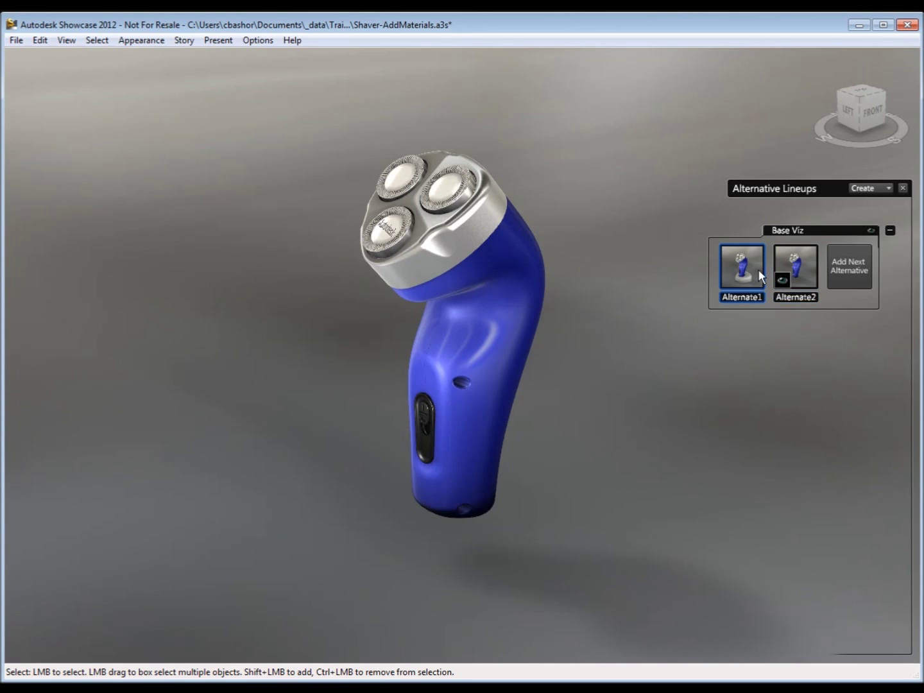
pyautogui.click(778, 272)
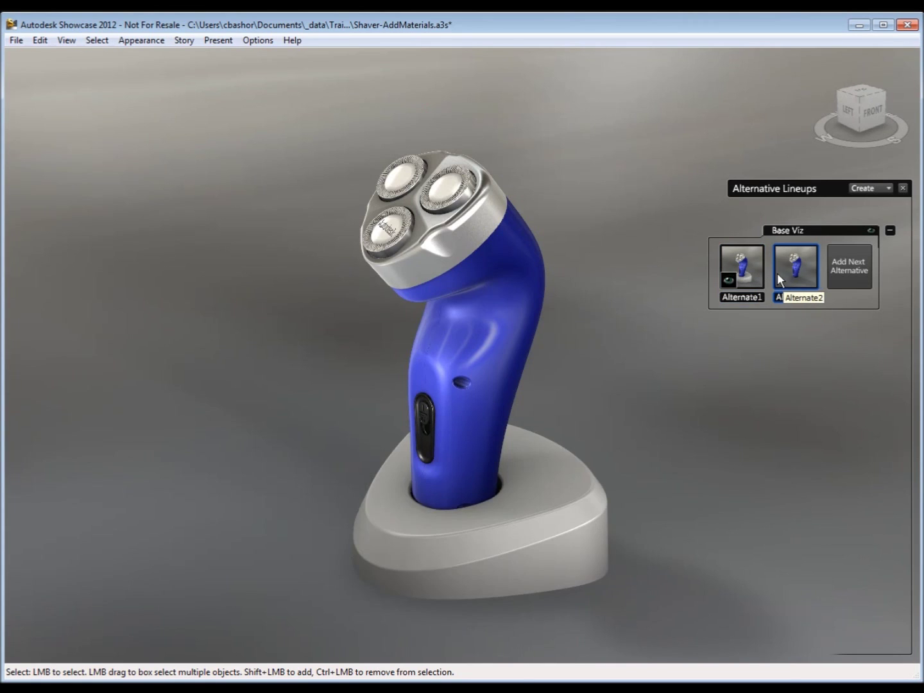
pyautogui.click(745, 289)
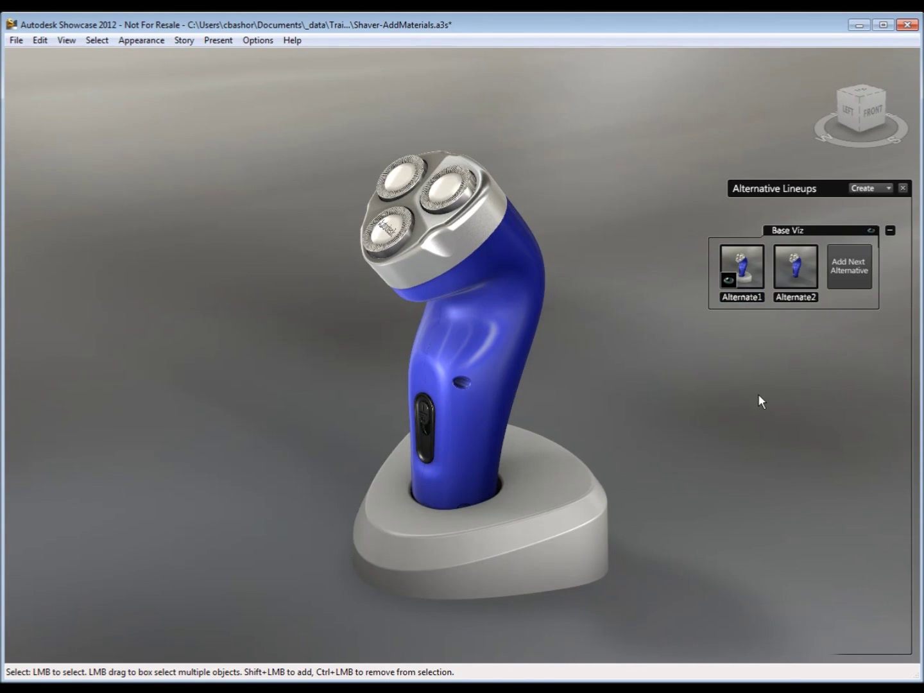
pyautogui.click(887, 188)
pyautogui.click(867, 217)
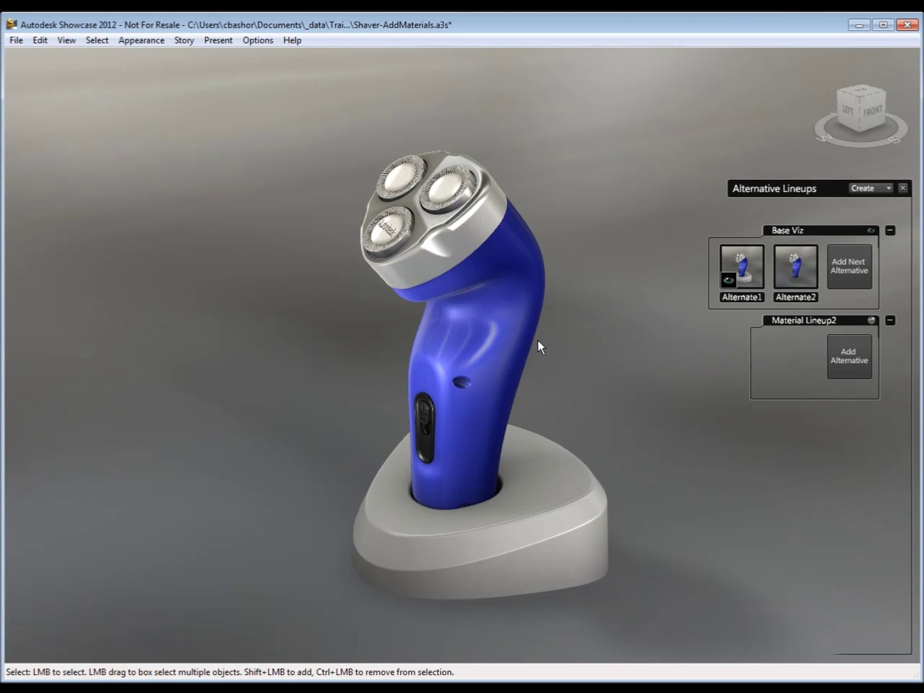
# Store the materials of the shaver without its stand in Material Lineup2's Alternate1.
pyautogui.click(838, 358)
pyautogui.moveTo(515, 452); pyautogui.dragTo(209, 91)
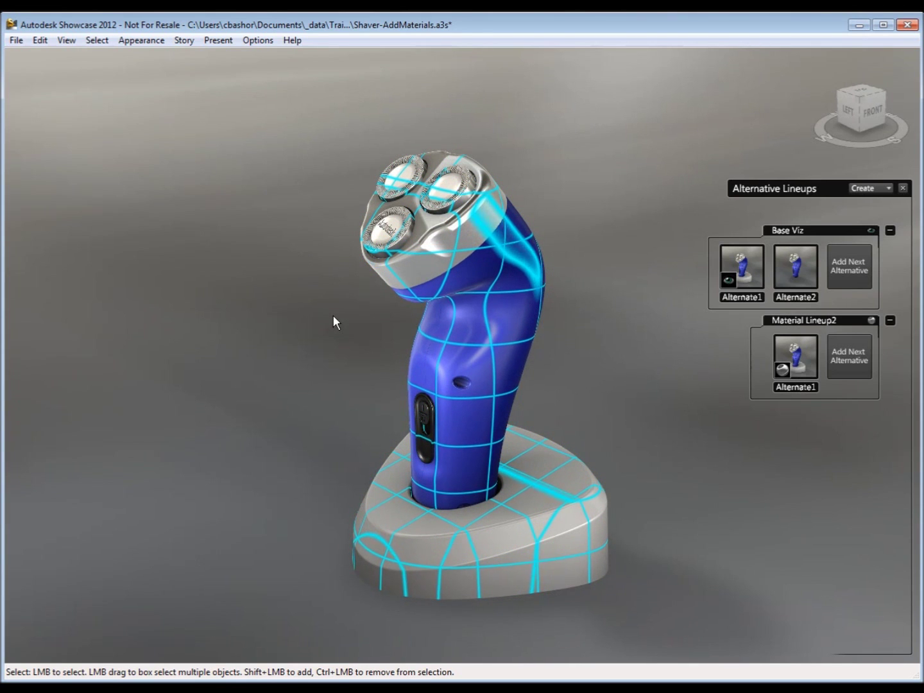
pyautogui.click(807, 366)
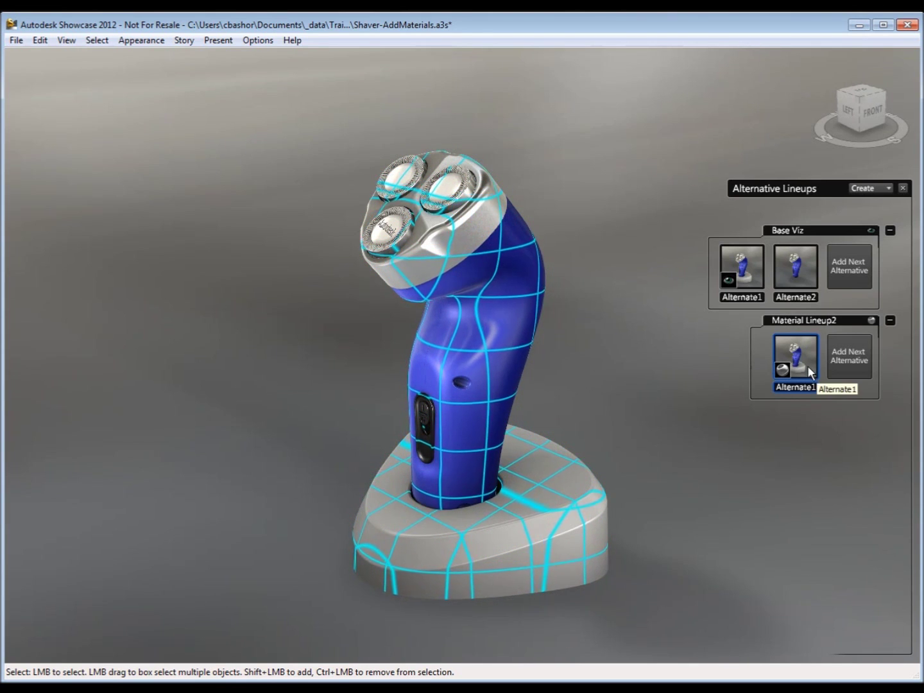
pyautogui.keyDown('ctrl'); pyautogui.click(581, 491); pyautogui.keyUp('ctrl')
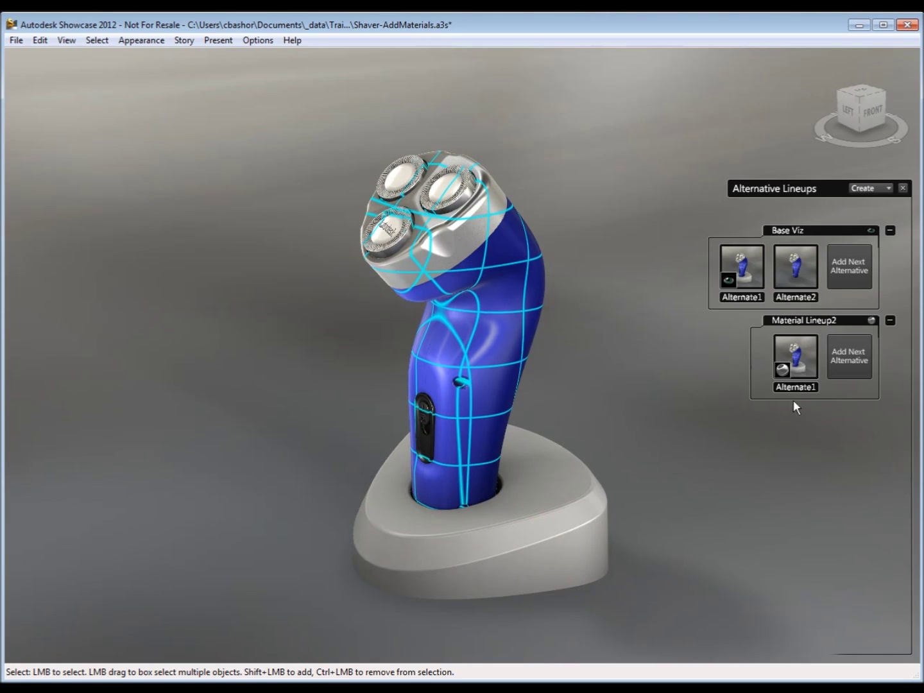
pyautogui.rightClick(805, 355)
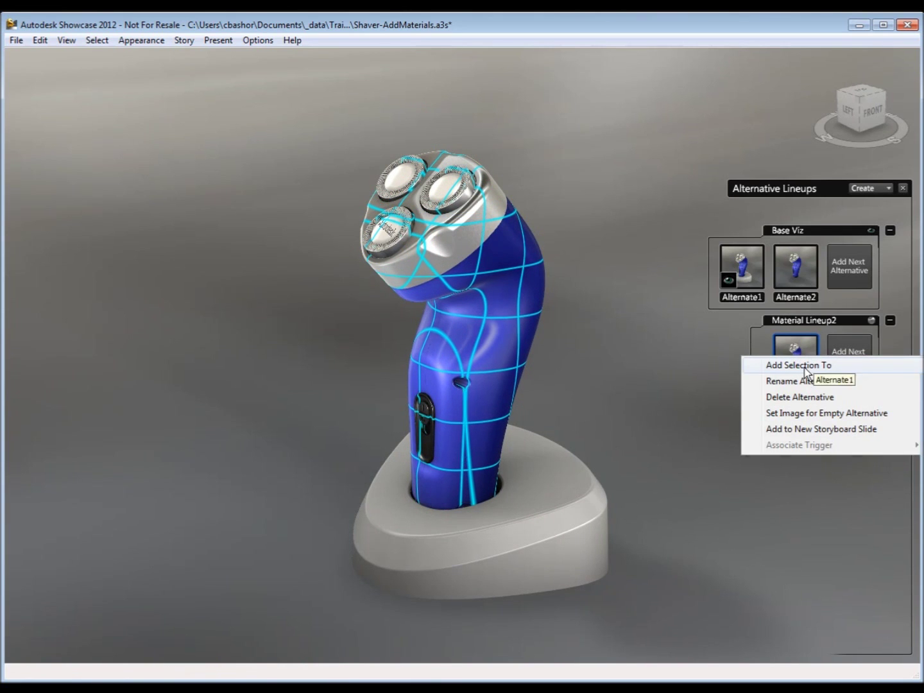
pyautogui.click(805, 366)
pyautogui.click(794, 442)
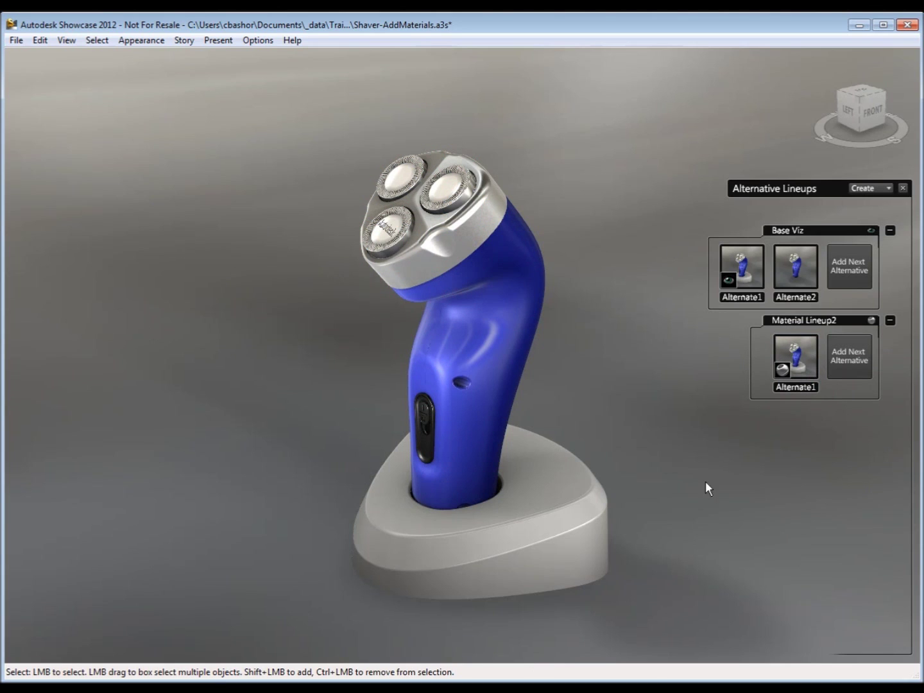
# Add Alternate2 and select the shaver's blue body parts.
pyautogui.click(866, 357)
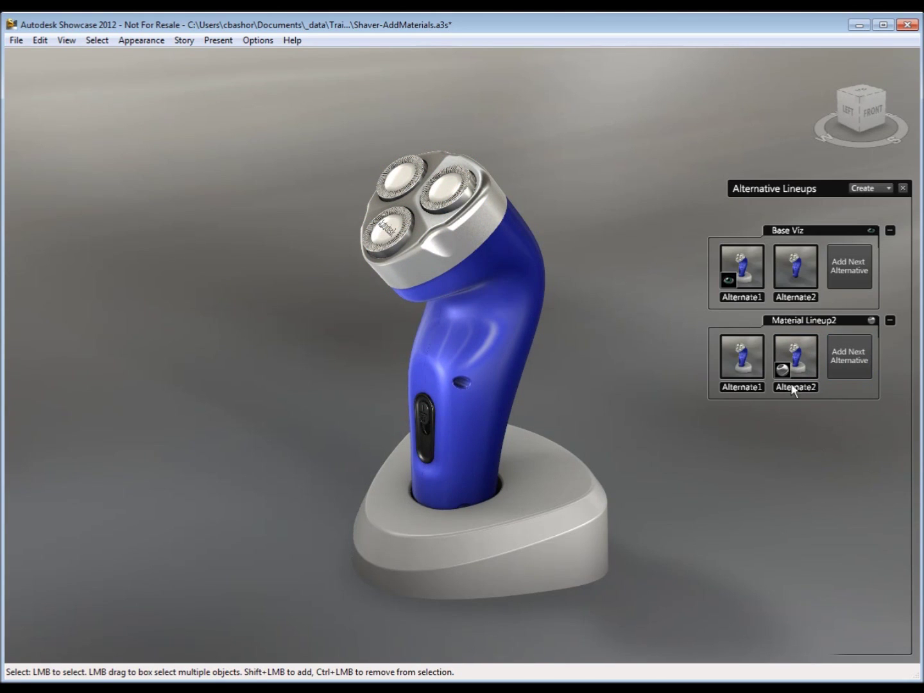
pyautogui.click(539, 327)
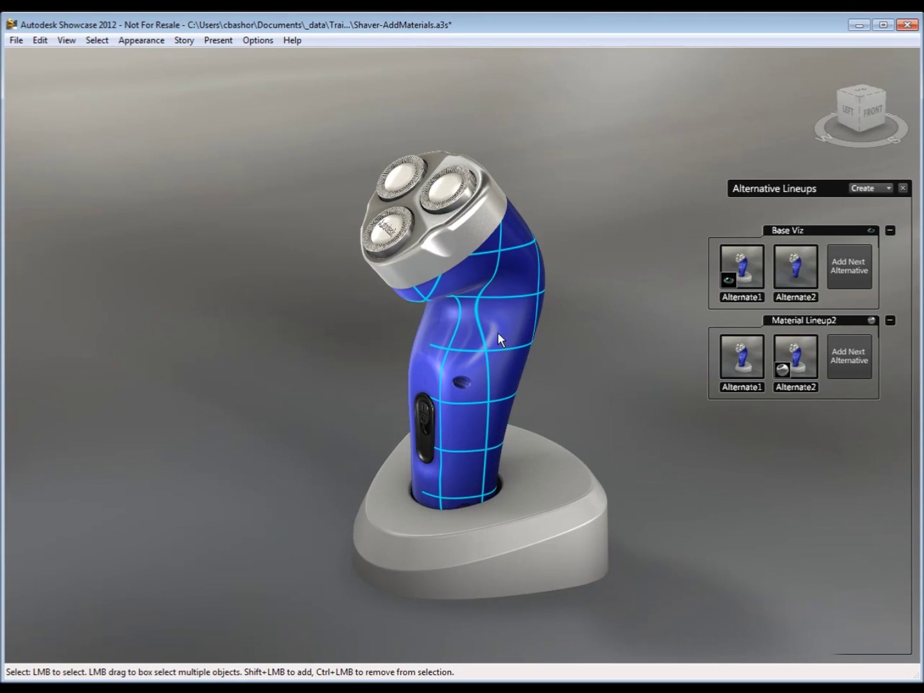
pyautogui.keyDown('shift'); pyautogui.click(421, 326); pyautogui.keyUp('shift')
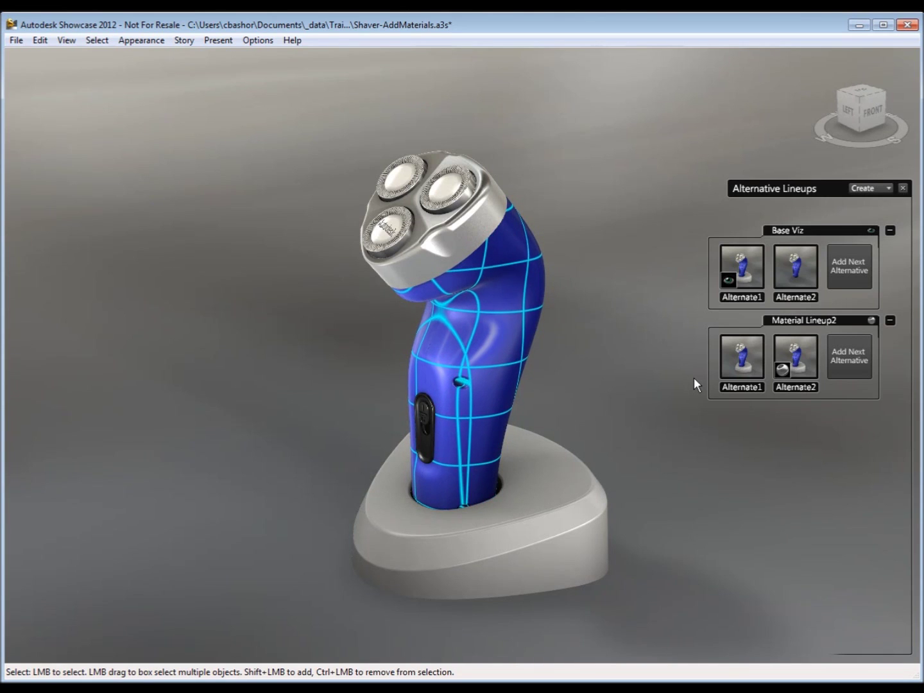
# Make the shaver body Green Dark and record it in Alternate2.
pyautogui.press('m')
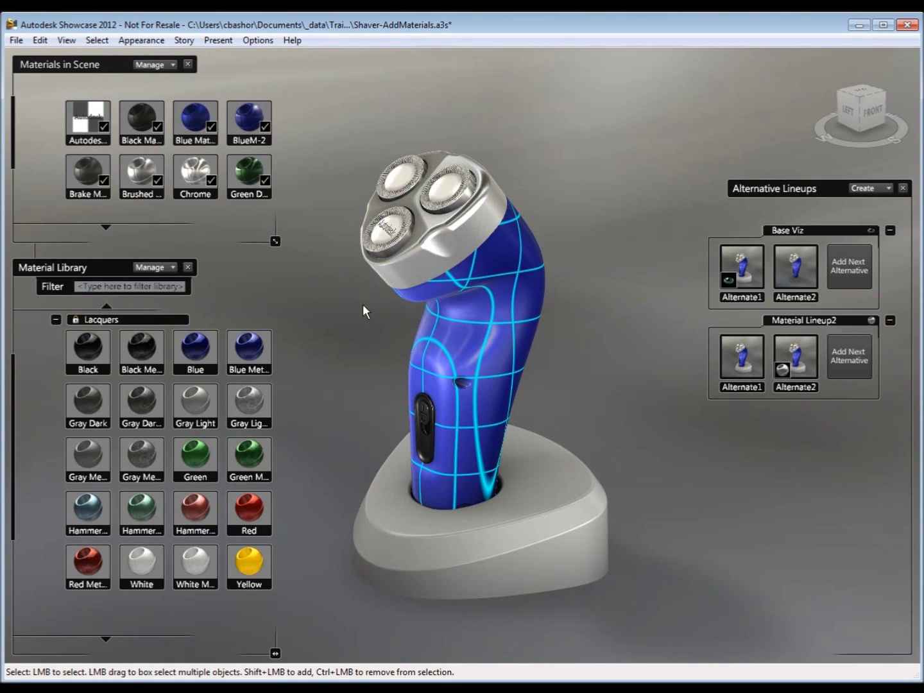
pyautogui.click(247, 172)
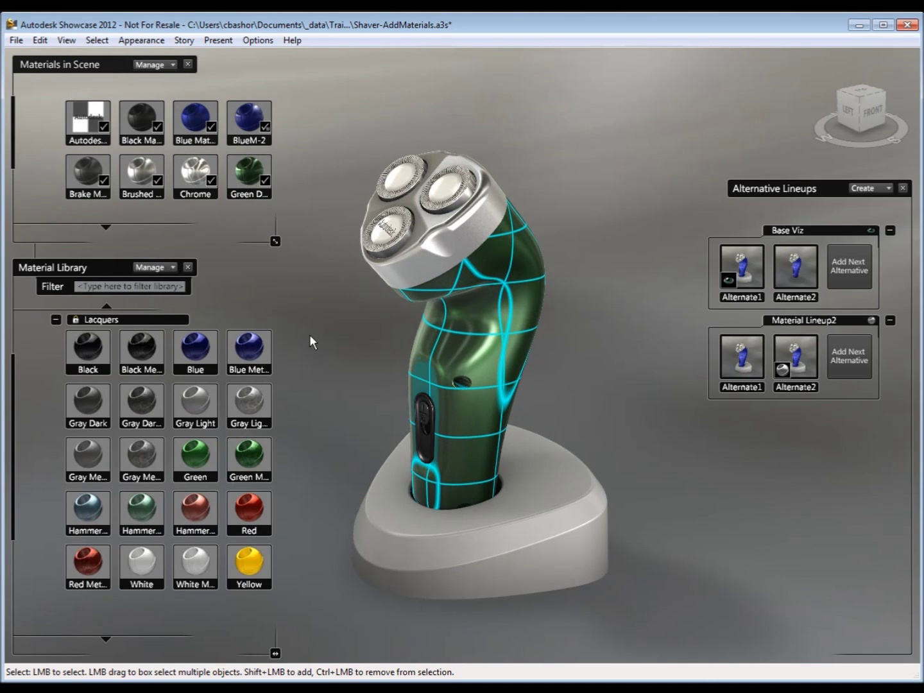
pyautogui.rightClick(796, 354)
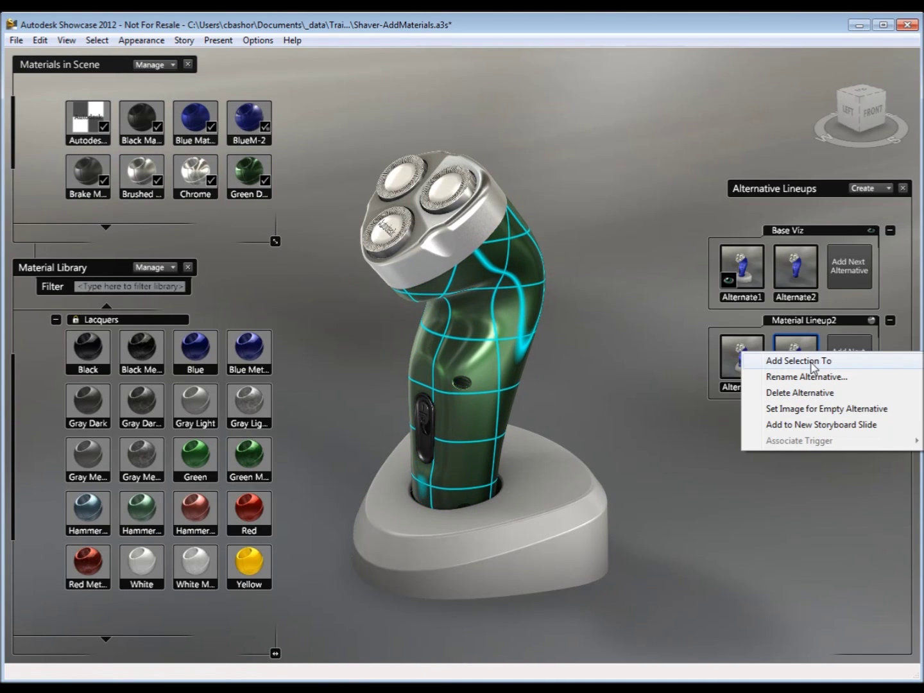
pyautogui.click(798, 361)
# Set Alternate2's thumbnail to the green shaver and test switching blue and green shells.
pyautogui.rightClick(810, 367)
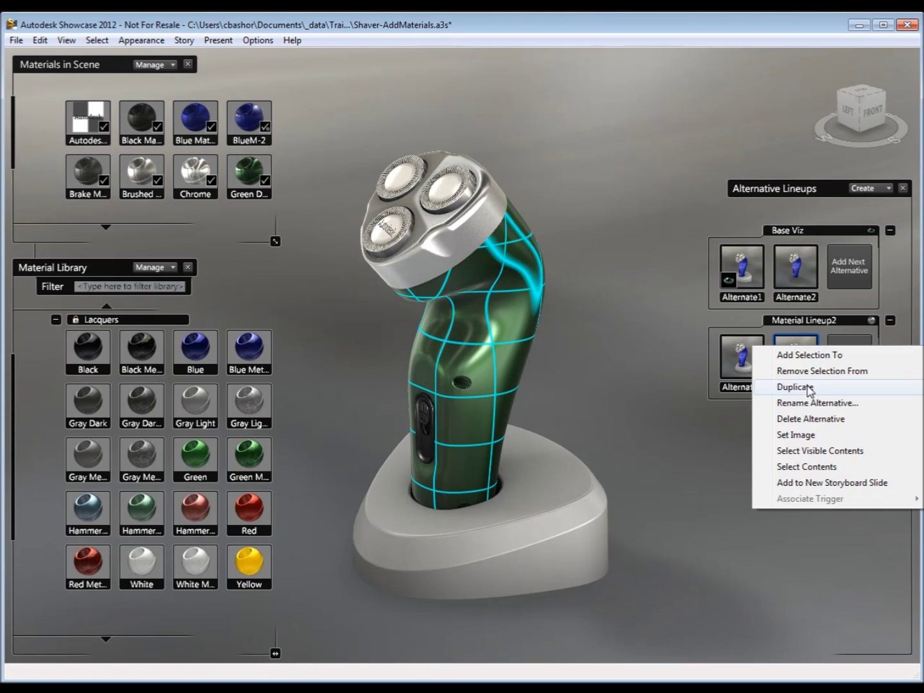
pyautogui.click(797, 435)
pyautogui.click(801, 475)
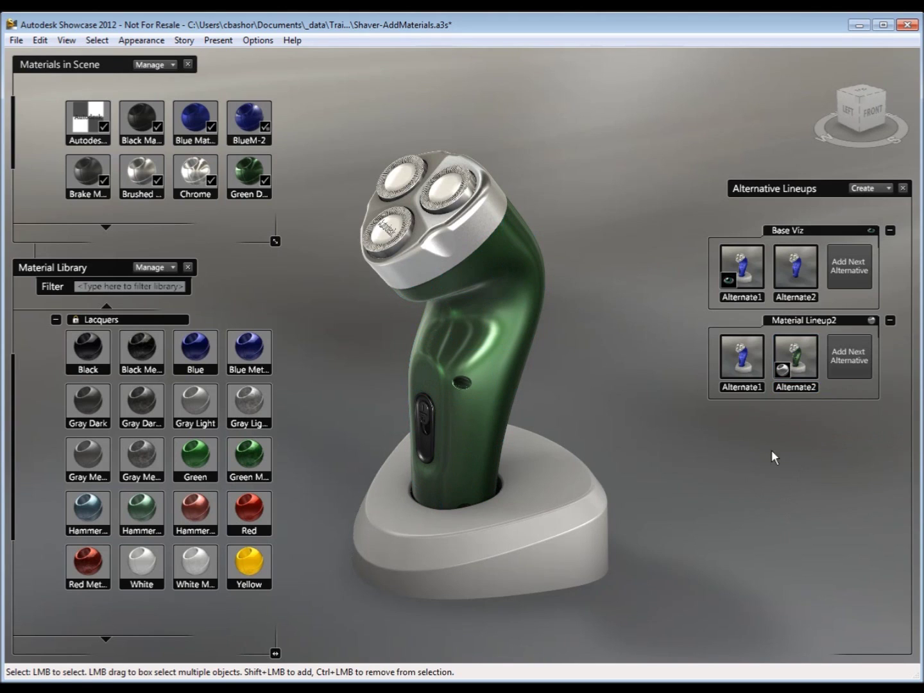
pyautogui.click(741, 363)
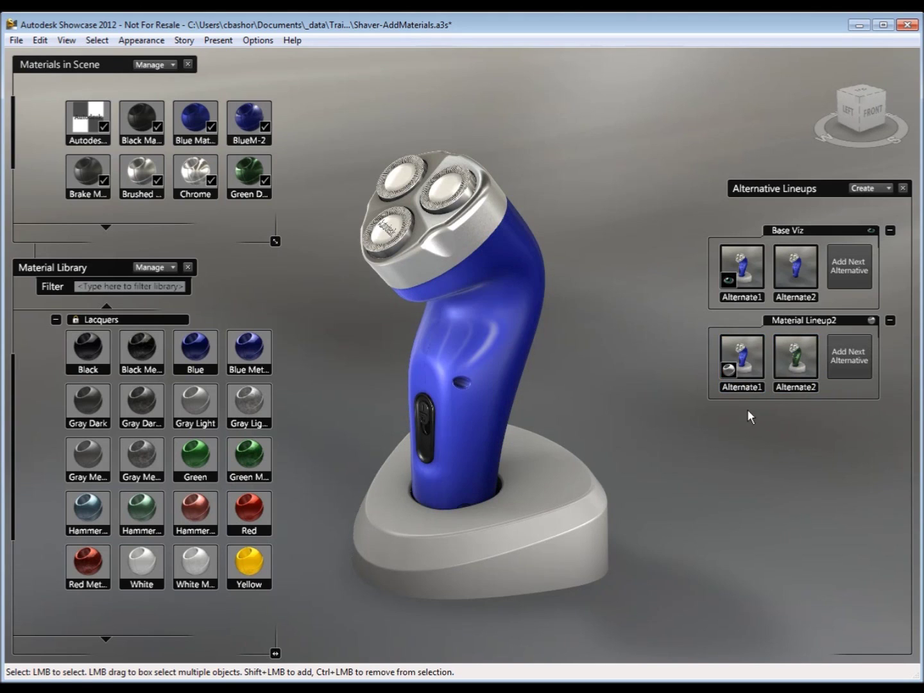
pyautogui.click(786, 363)
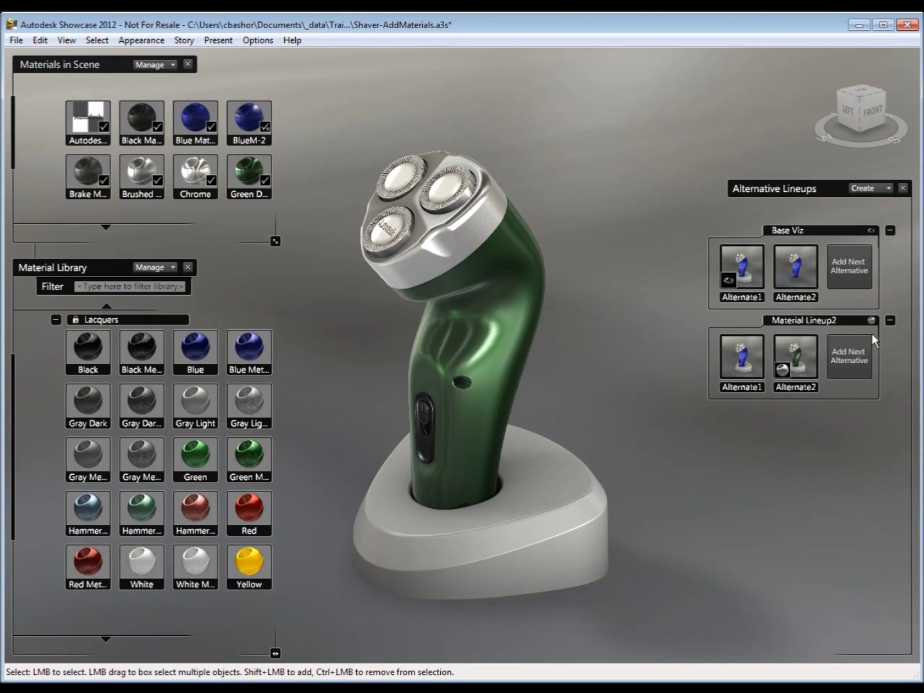
pyautogui.click(839, 320)
# Rename Material Lineup2 to 'Shell'.
pyautogui.rightClick(838, 319)
pyautogui.click(793, 330)
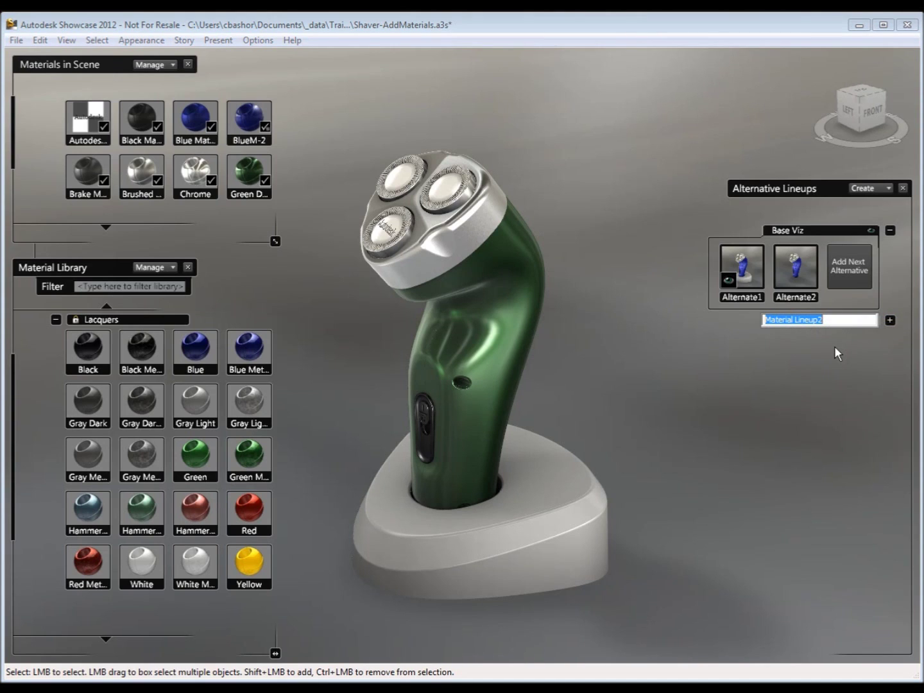
pyautogui.write('Shell')
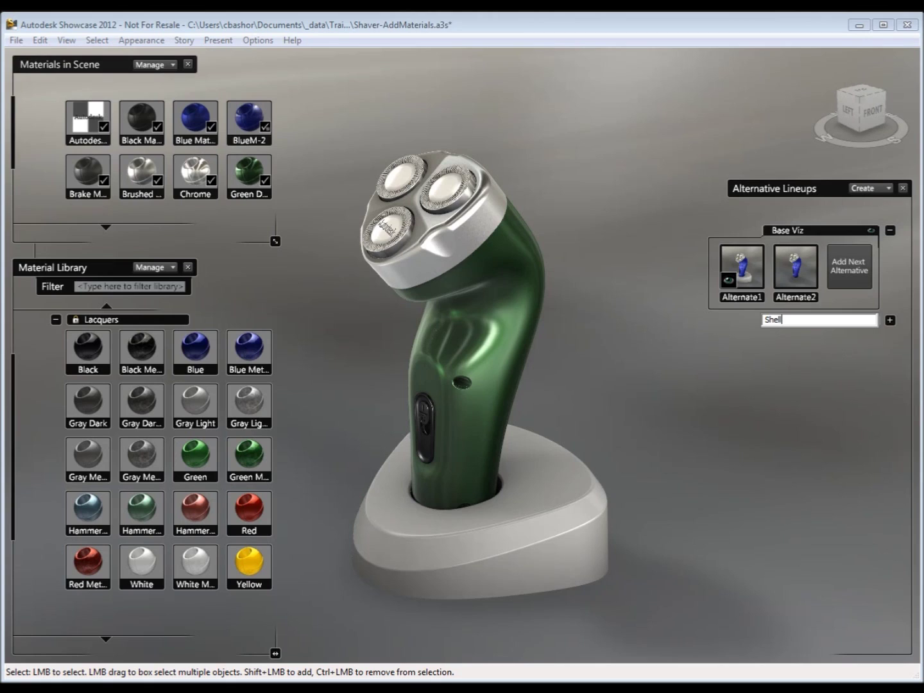
pyautogui.press('Return')
pyautogui.click(840, 317)
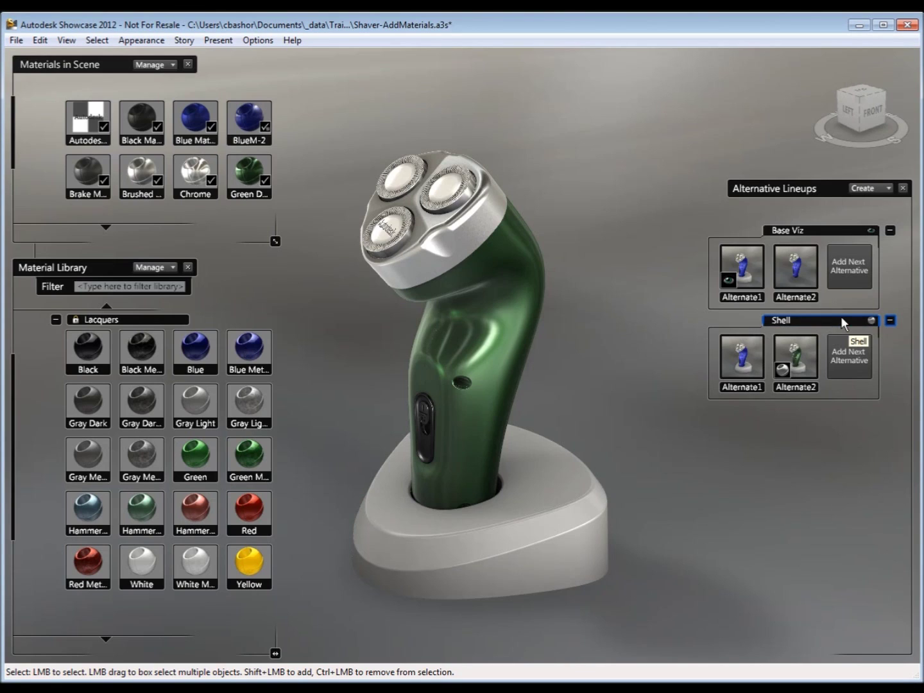
# Create Material Lineup3 and store the white shaver base in its Alternate1.
pyautogui.click(889, 188)
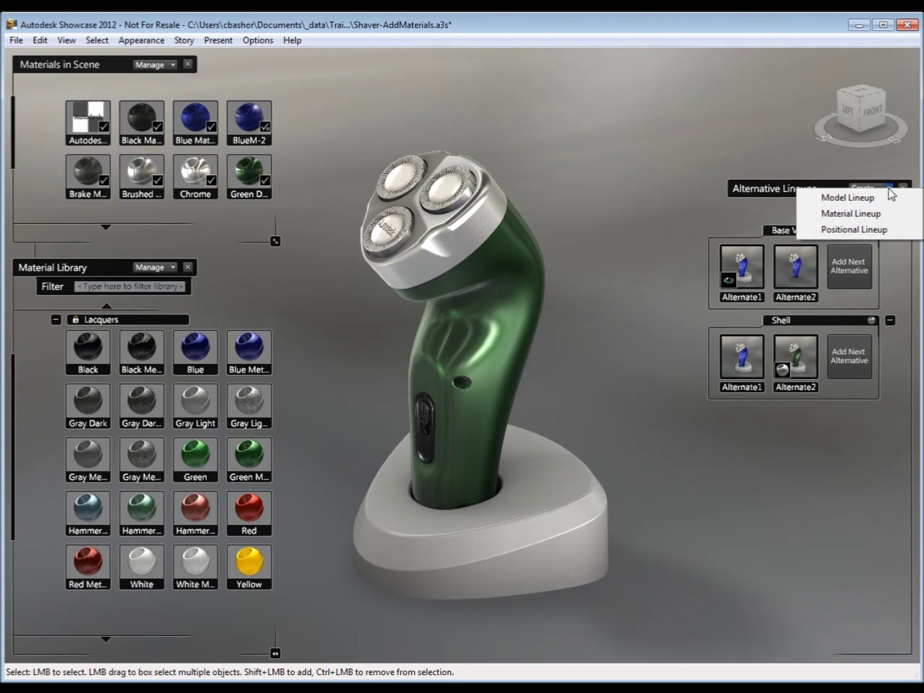
pyautogui.click(876, 222)
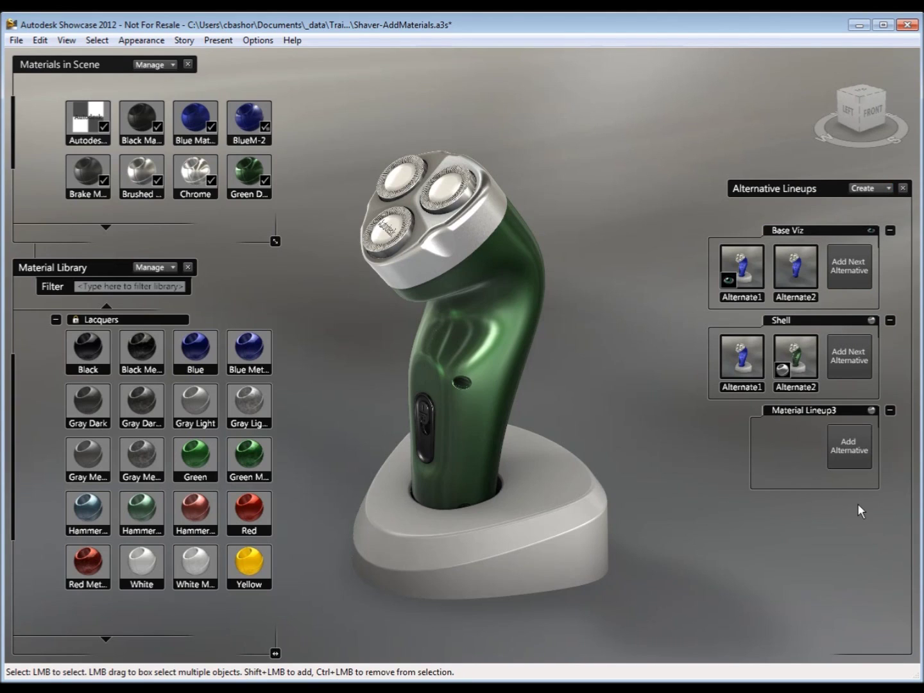
pyautogui.click(562, 523)
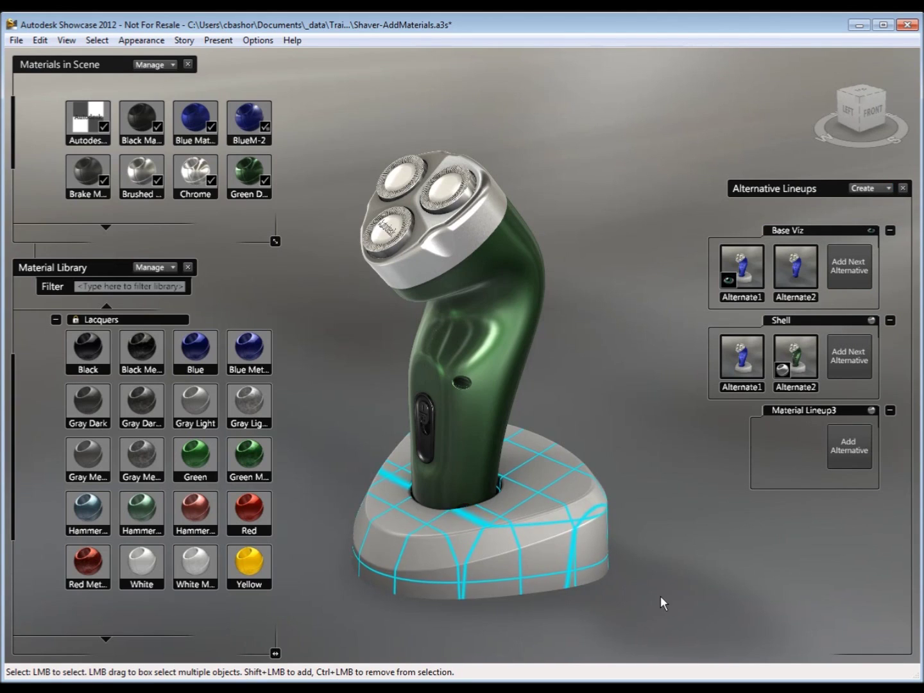
pyautogui.click(845, 447)
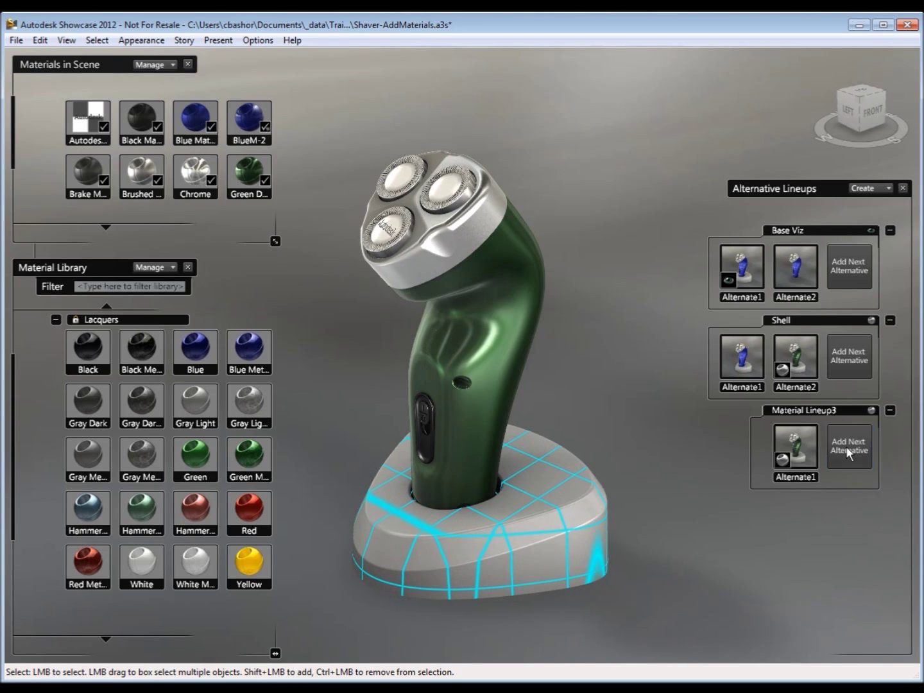
pyautogui.rightClick(796, 448)
pyautogui.moveTo(807, 456)
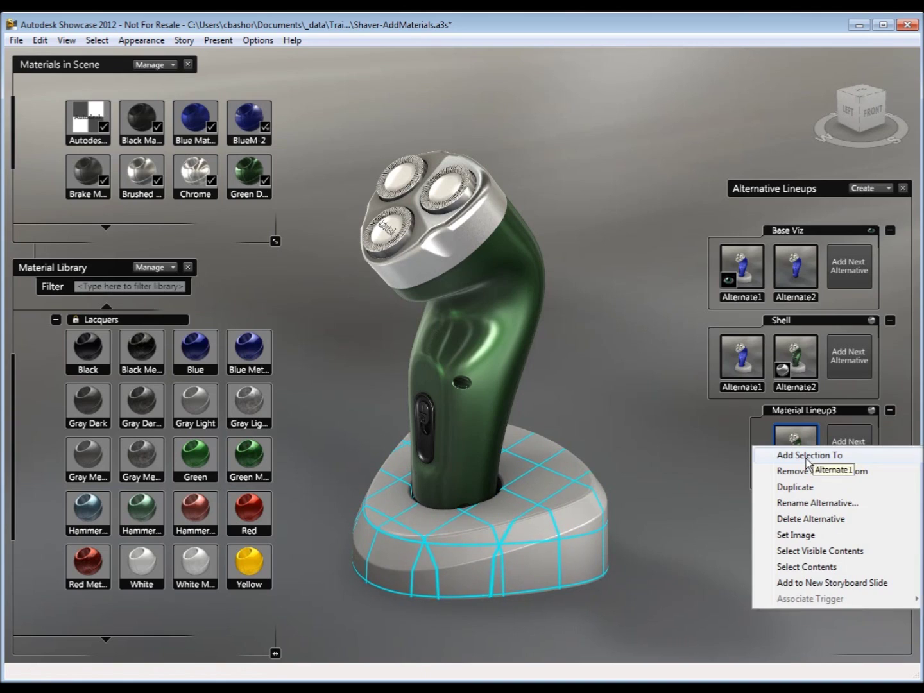
pyautogui.click(830, 468)
pyautogui.click(836, 552)
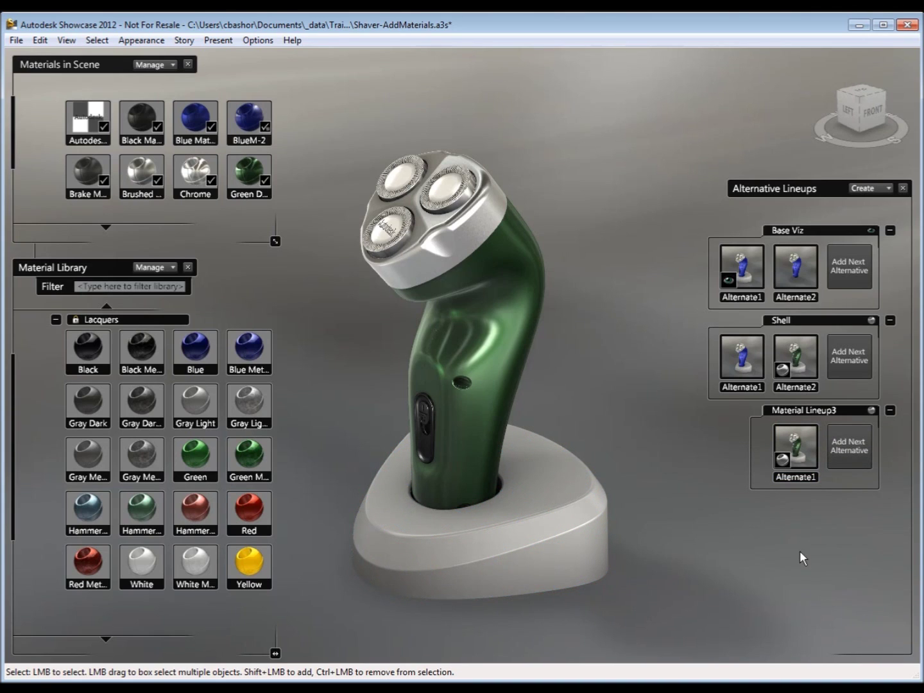
# Add a second base alternative and apply Metal > Chrome to the shaver base.
pyautogui.click(844, 458)
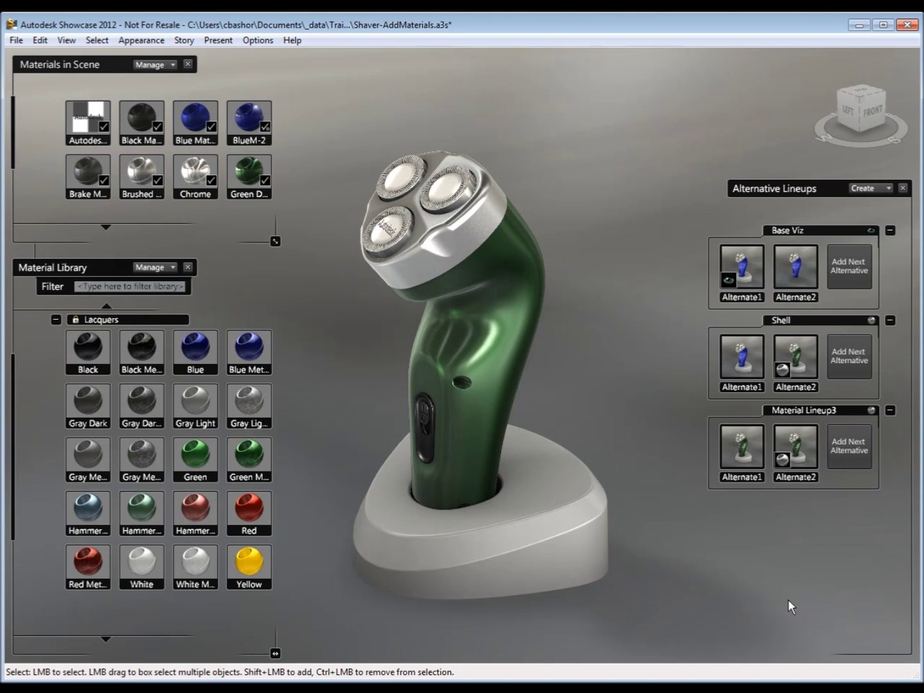
pyautogui.click(569, 538)
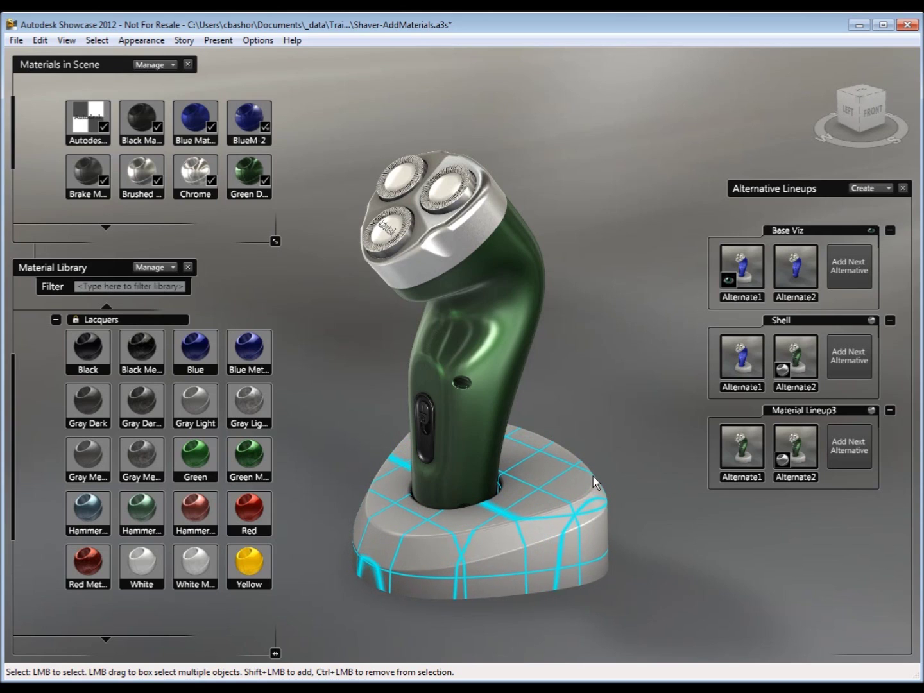
pyautogui.click(56, 321)
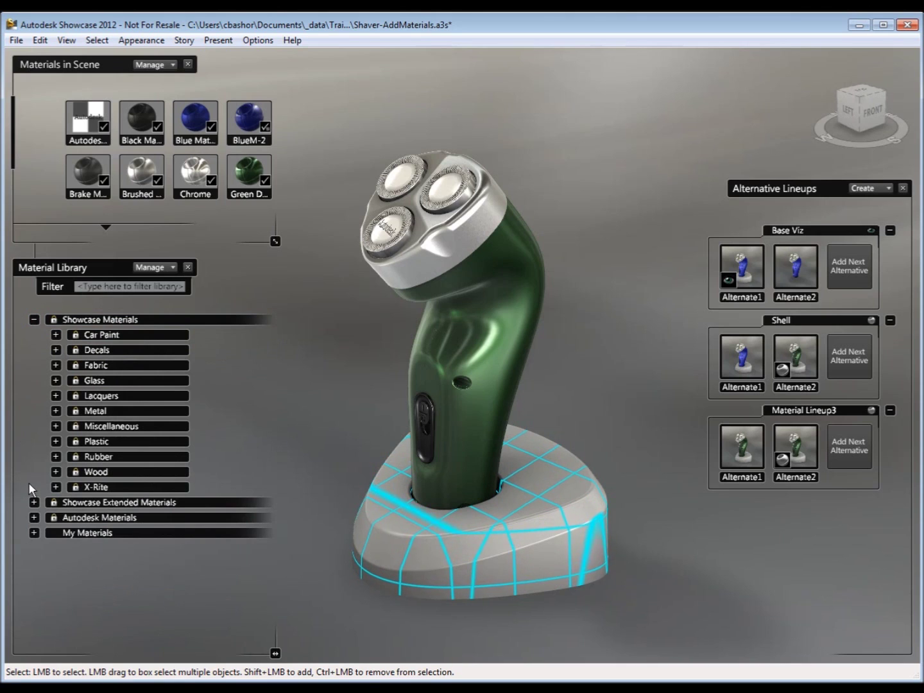
pyautogui.click(56, 412)
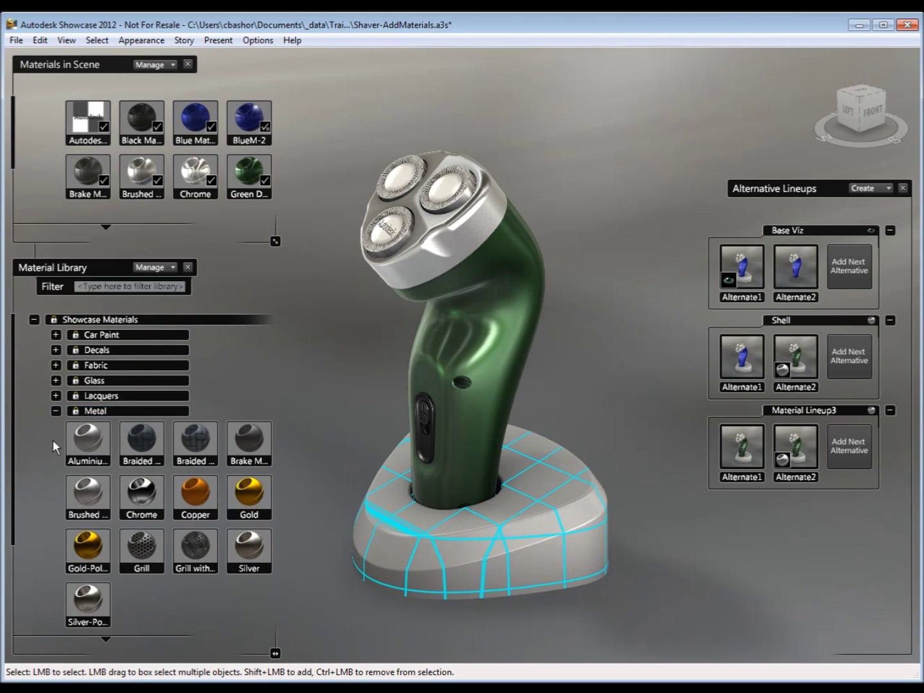
pyautogui.doubleClick(150, 500)
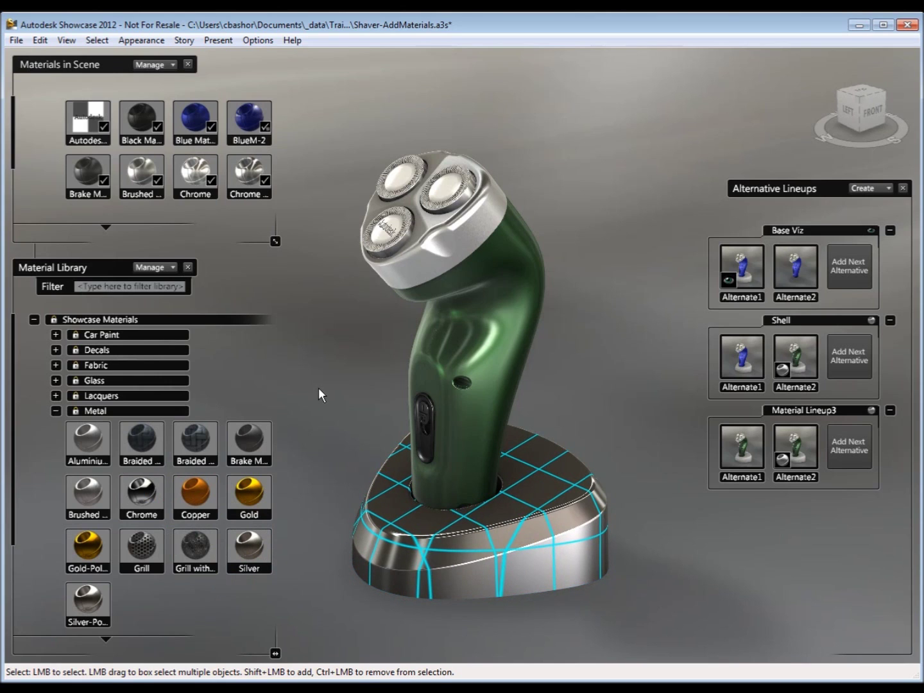
# Store the chrome base in Alternate2, update its thumbnail, and test white versus chrome.
pyautogui.rightClick(795, 446)
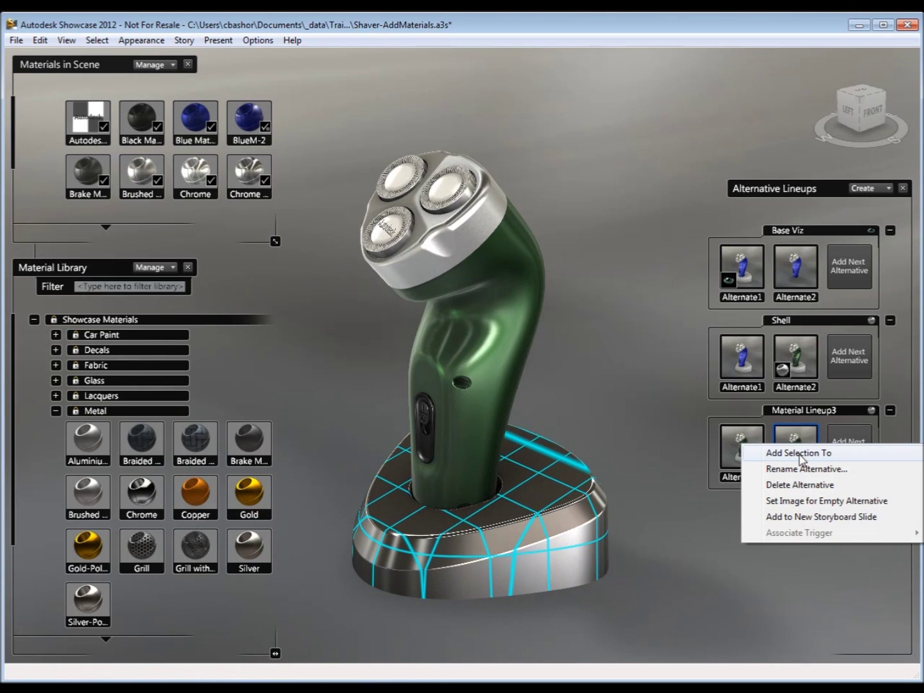
pyautogui.click(800, 453)
pyautogui.rightClick(795, 449)
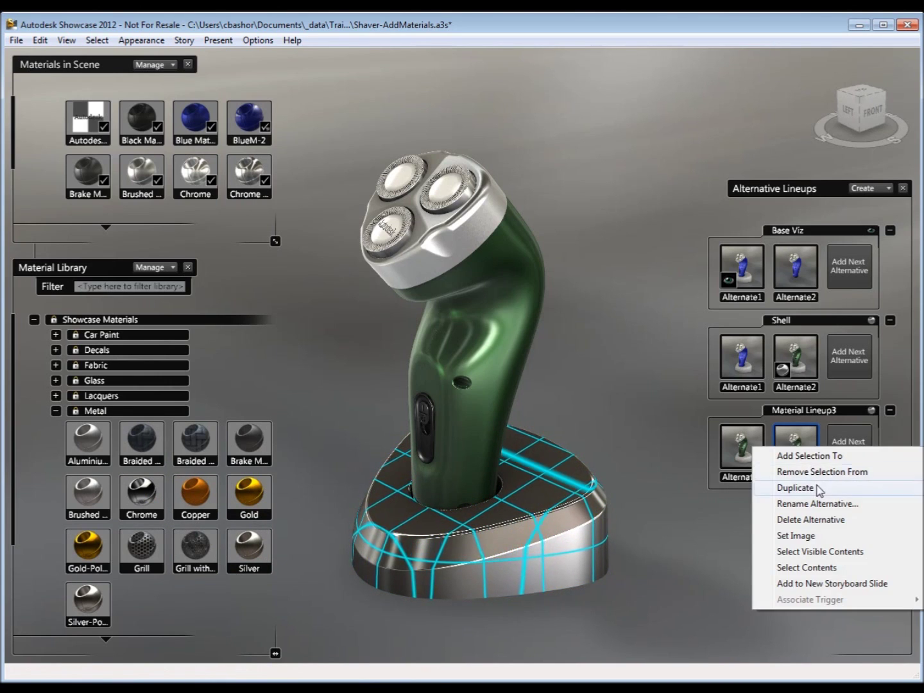
pyautogui.click(811, 535)
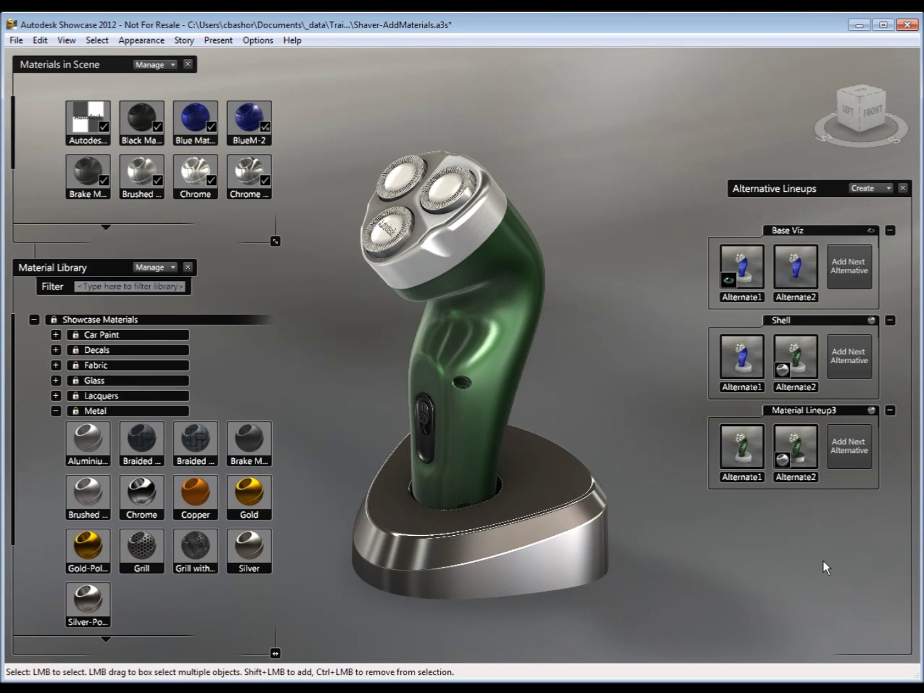
pyautogui.click(753, 448)
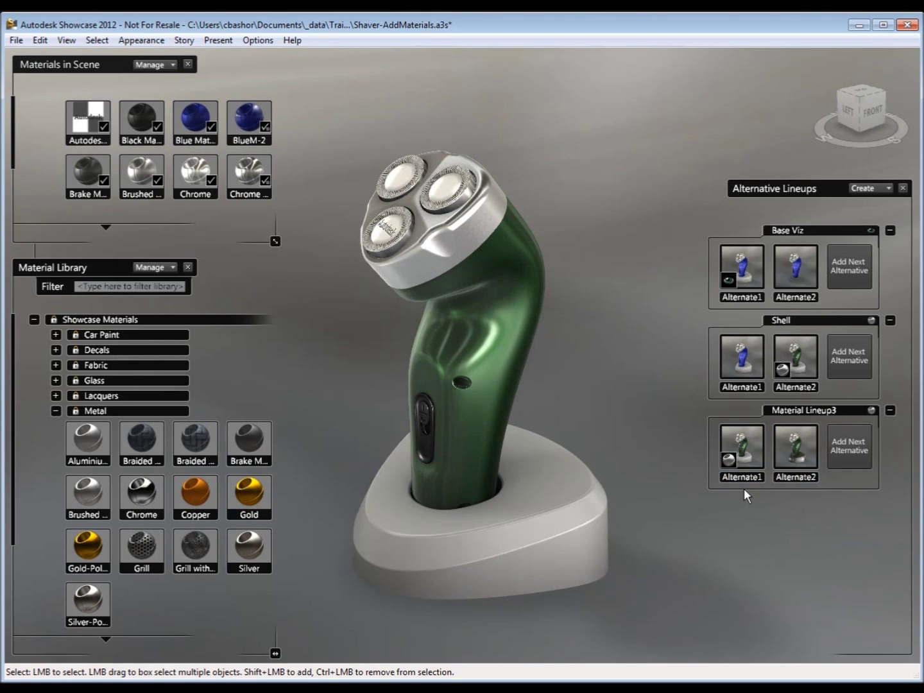
pyautogui.click(800, 440)
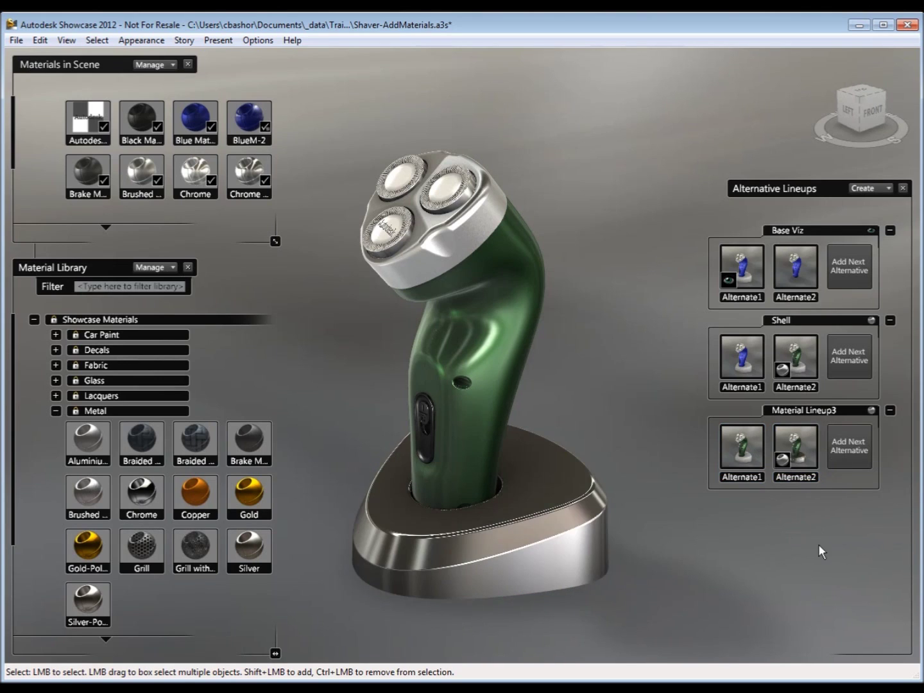
# Rename the second base alternative to 'Chrome'.
pyautogui.rightClick(791, 479)
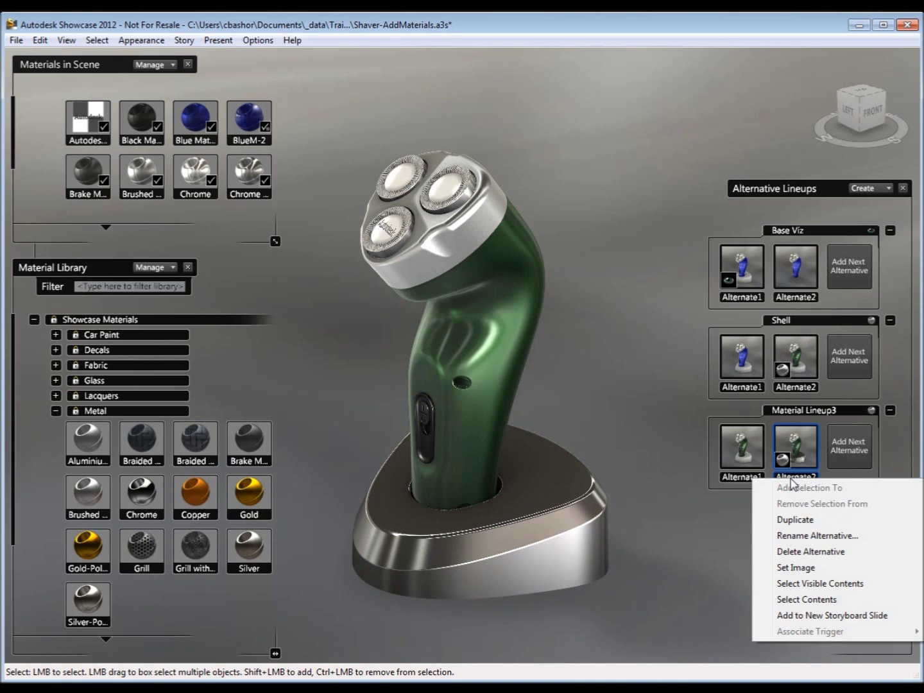
pyautogui.click(802, 535)
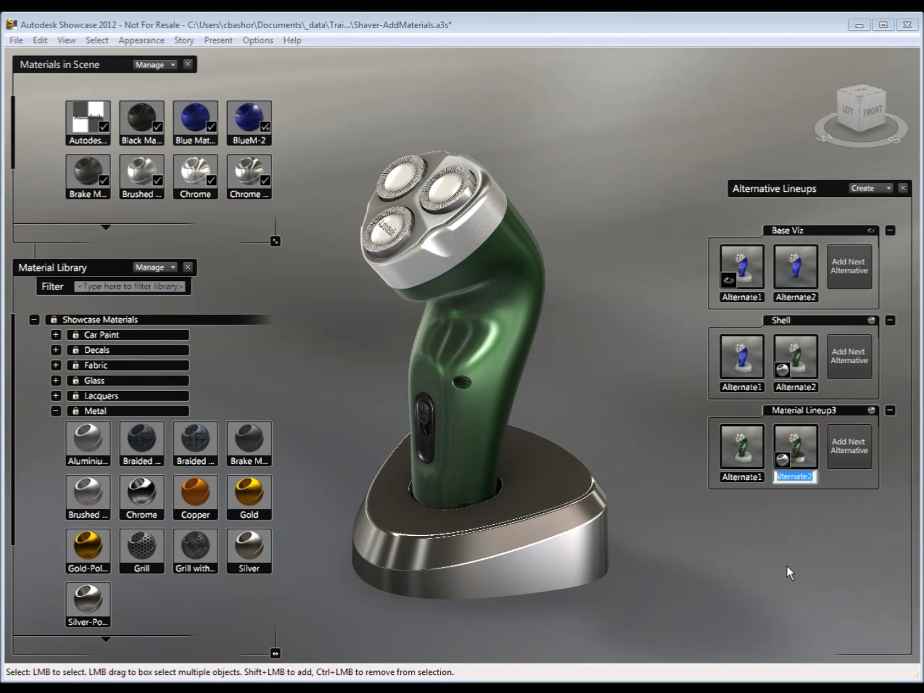
pyautogui.write('Chromew')
pyautogui.press('BackSpace')
pyautogui.press('Return')
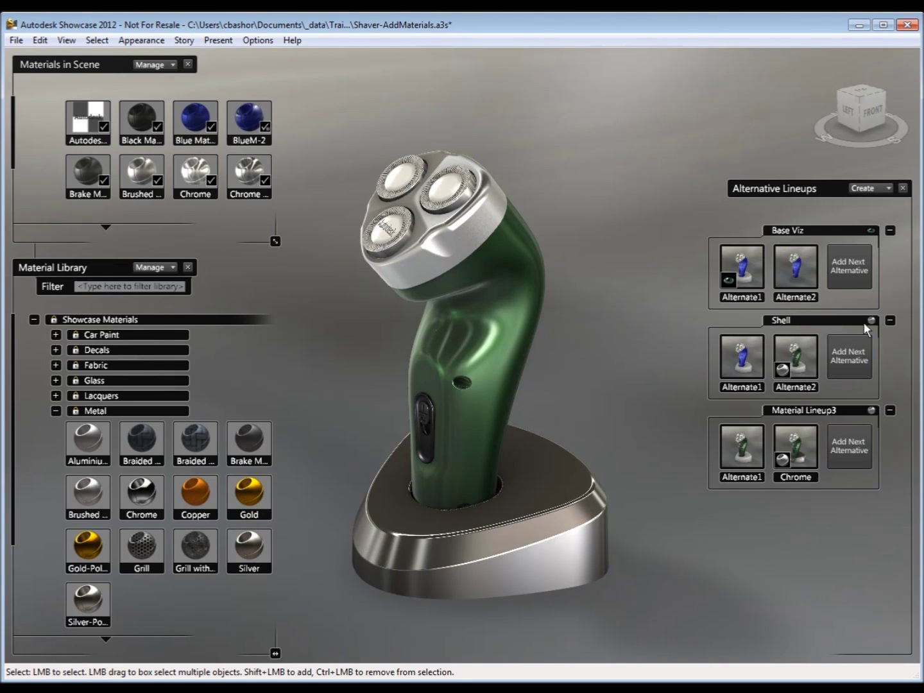
pyautogui.click(889, 188)
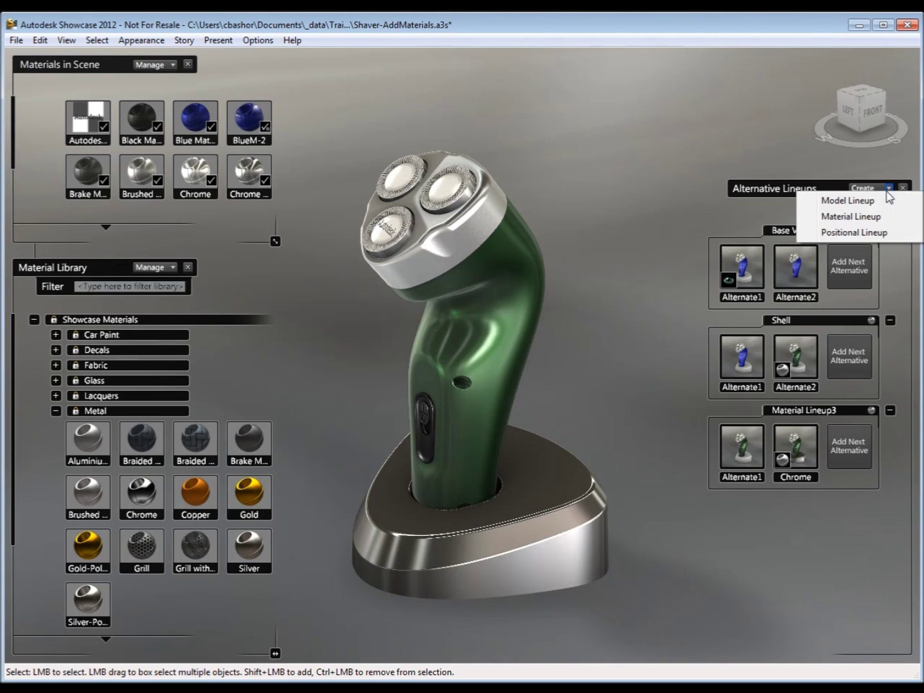
# Create Positional Lineup4, restore the blue shell, and store all shaver parts in Alternate1.
pyautogui.click(868, 235)
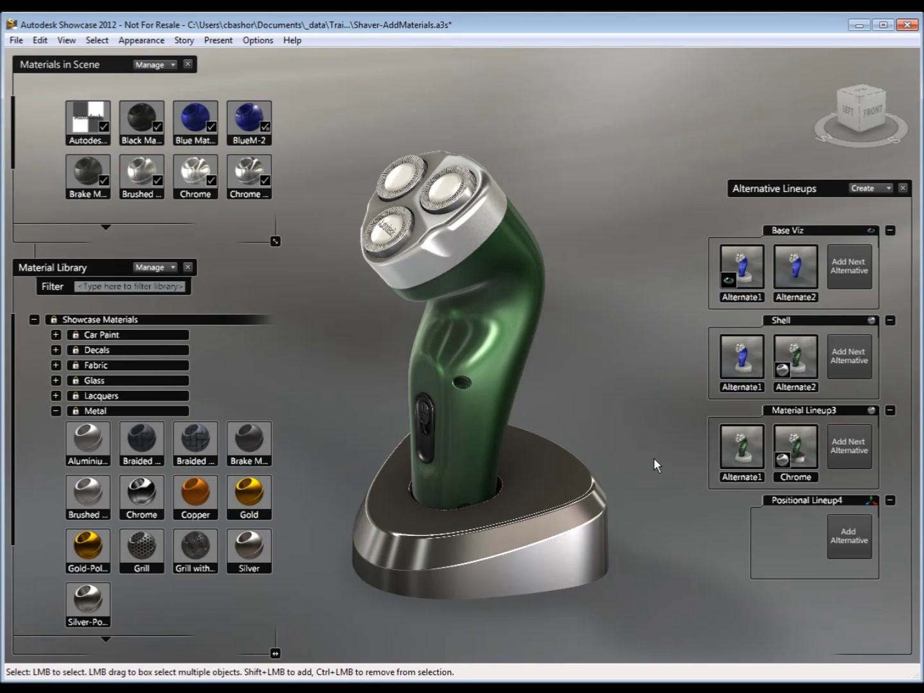
pyautogui.click(728, 387)
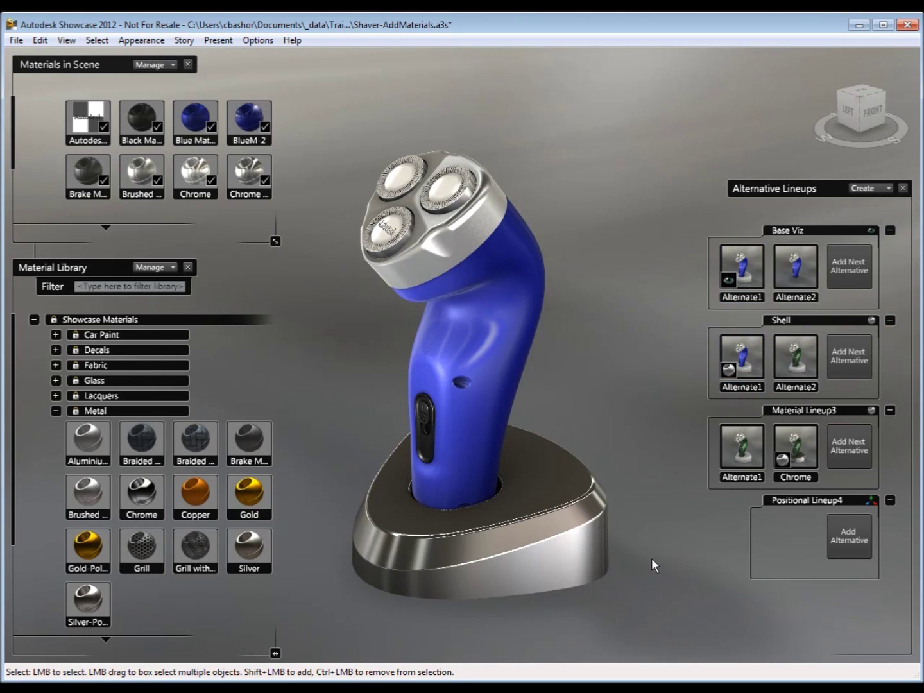
pyautogui.click(745, 447)
pyautogui.moveTo(646, 620); pyautogui.dragTo(315, 114)
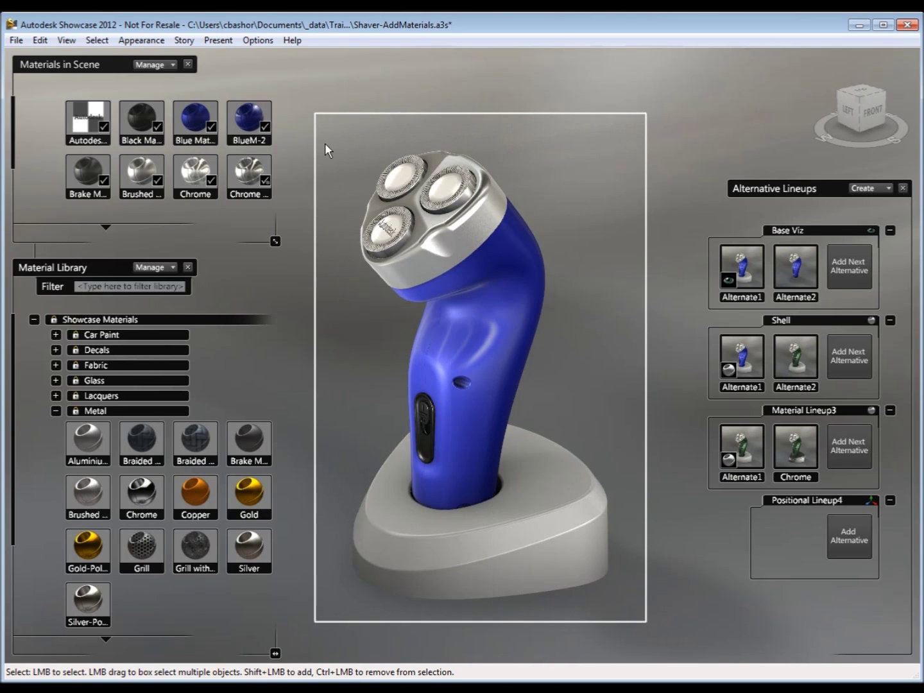
pyautogui.click(848, 536)
pyautogui.rightClick(813, 546)
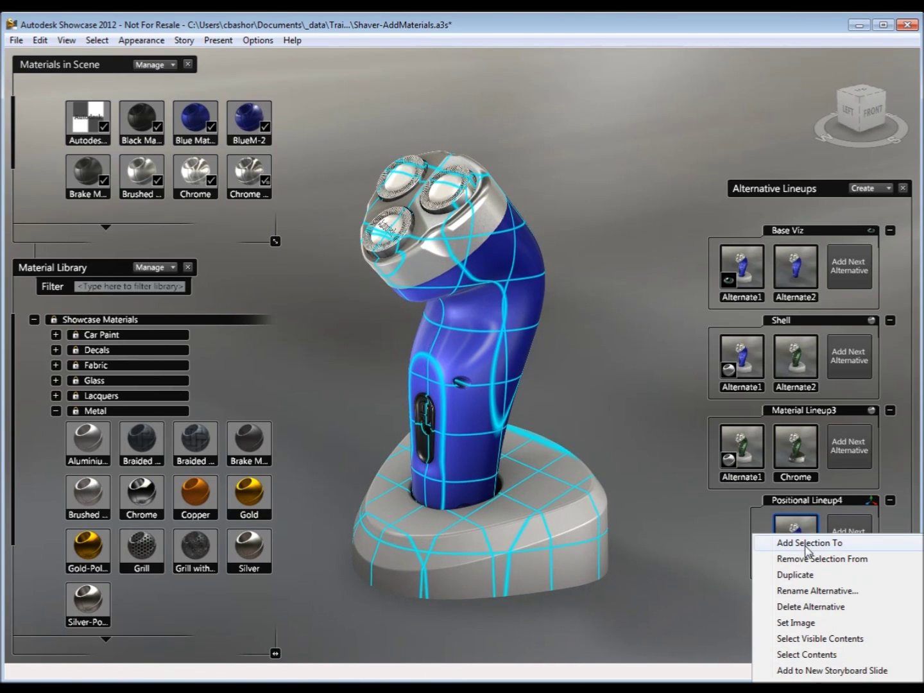
pyautogui.click(804, 544)
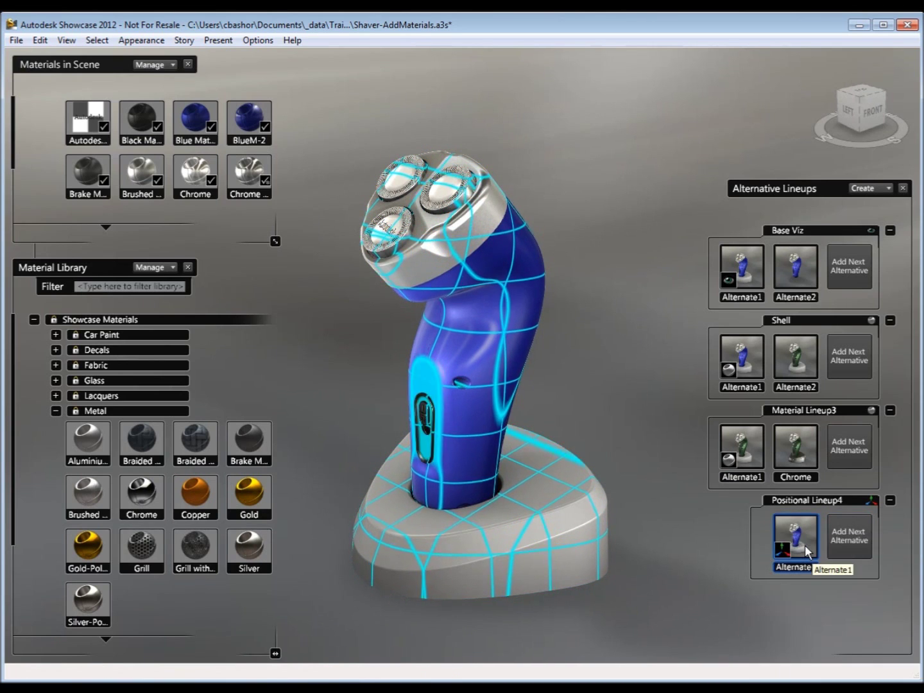
pyautogui.click(710, 624)
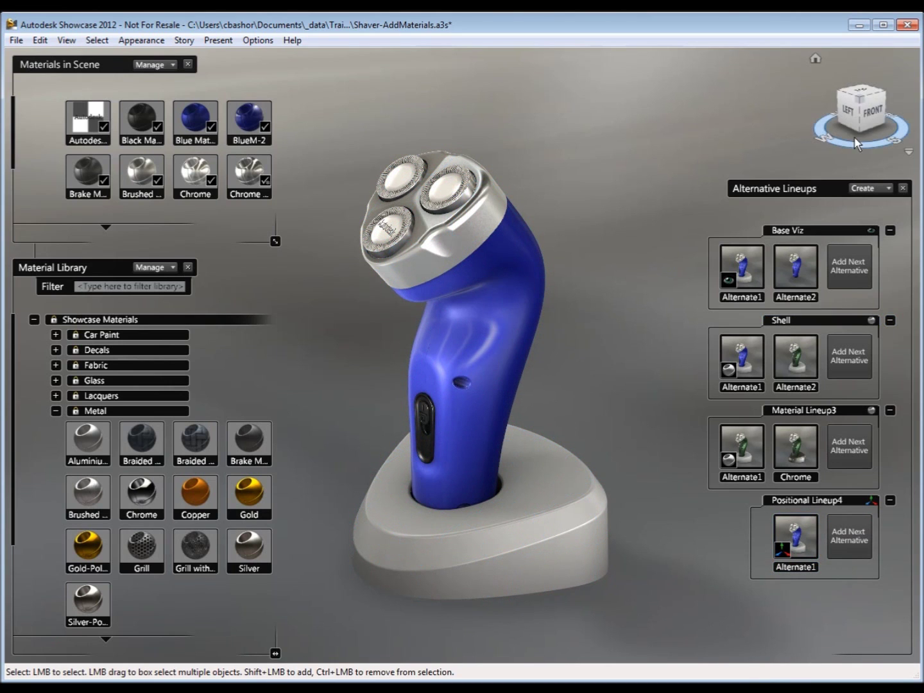
# From a front view, move the head cover up away from the shaver body.
pyautogui.click(868, 116)
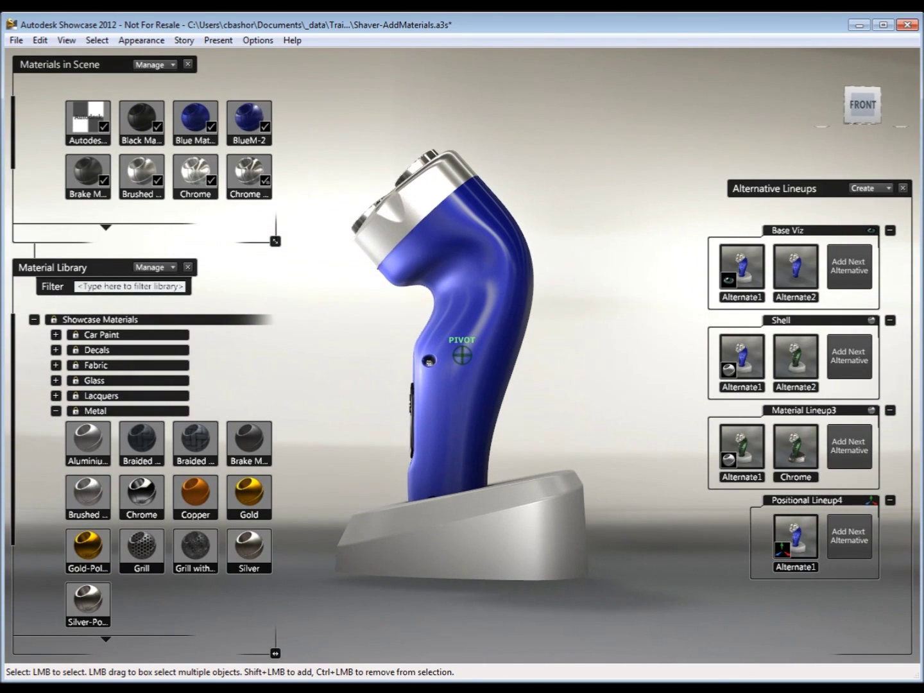
pyautogui.click(418, 188)
pyautogui.press('w')
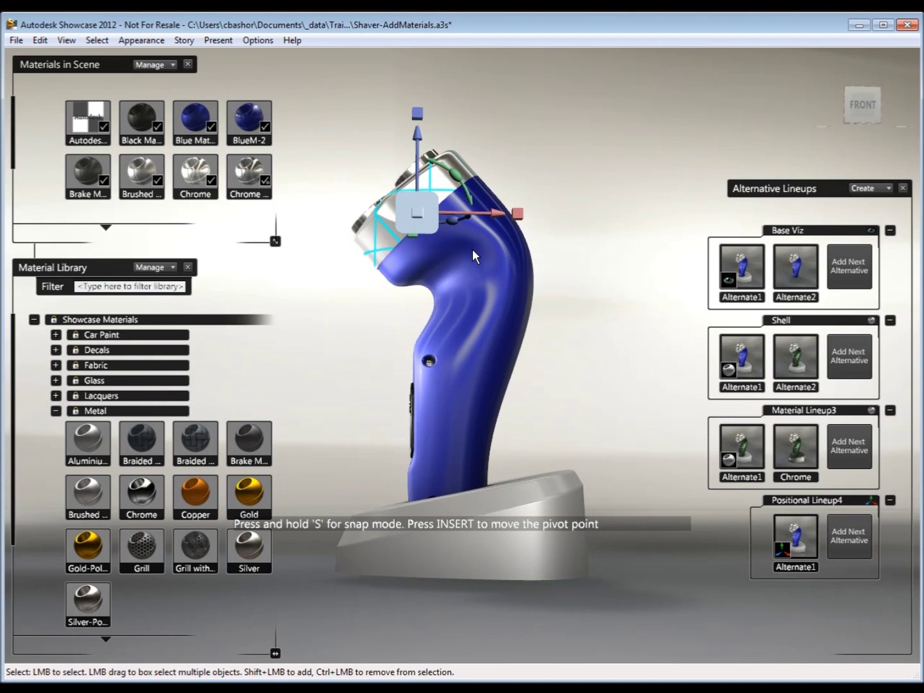
pyautogui.moveTo(423, 231); pyautogui.dragTo(353, 147)
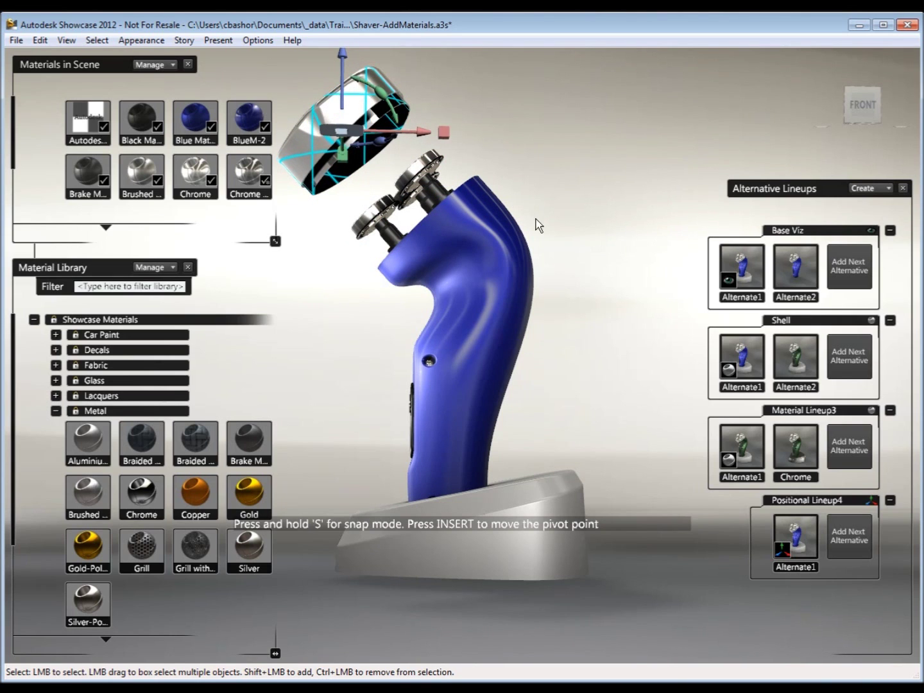
pyautogui.moveTo(536, 218); pyautogui.dragTo(662, 314, button='middle')
pyautogui.click(900, 148)
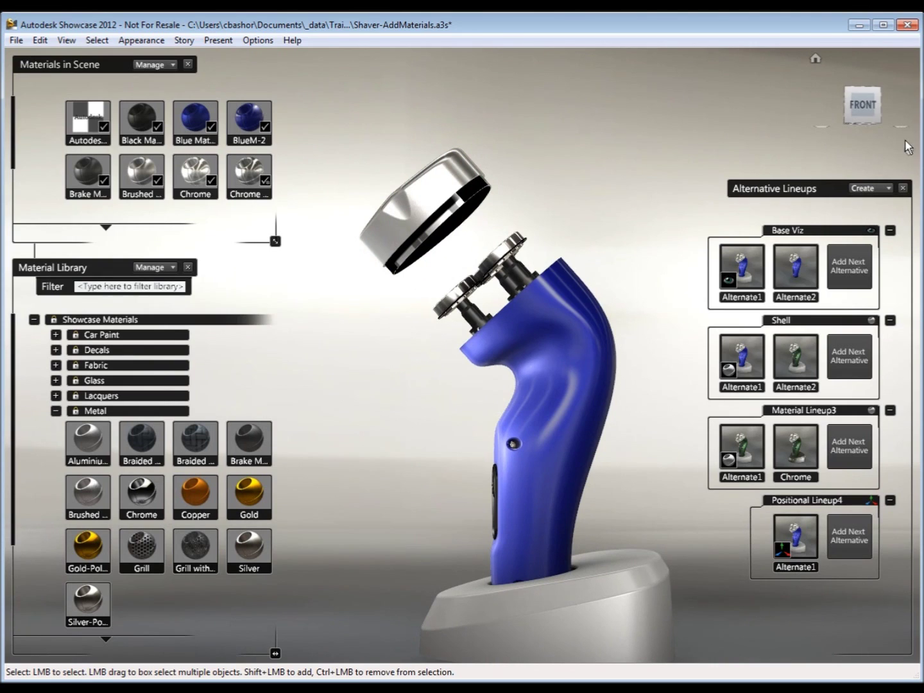
# Lift the three cutter heads above the cover and add Alternate2 to Positional Lineup4.
pyautogui.moveTo(860, 107); pyautogui.dragTo(874, 109)
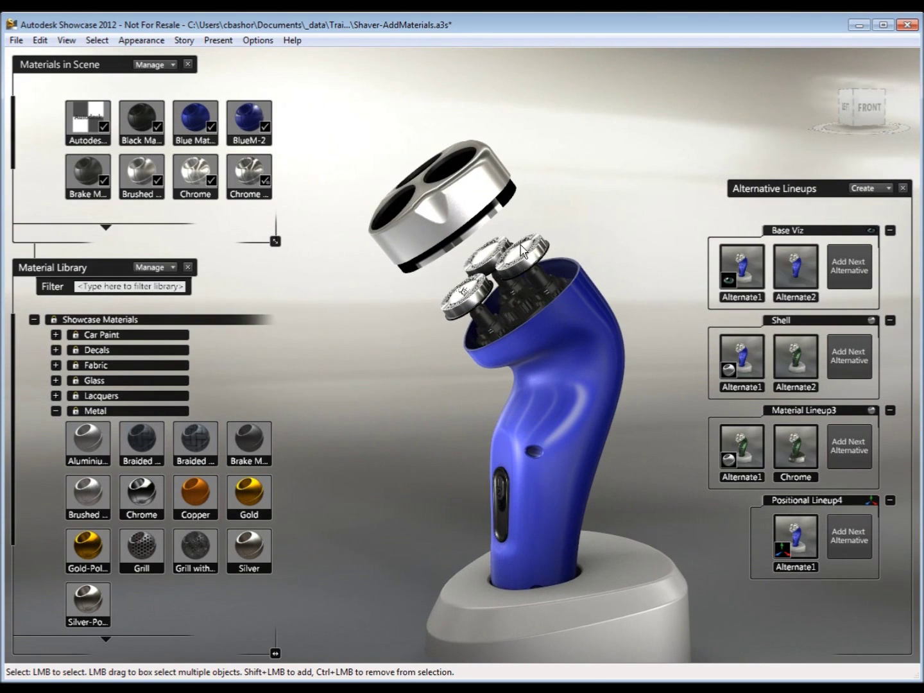
pyautogui.click(520, 258)
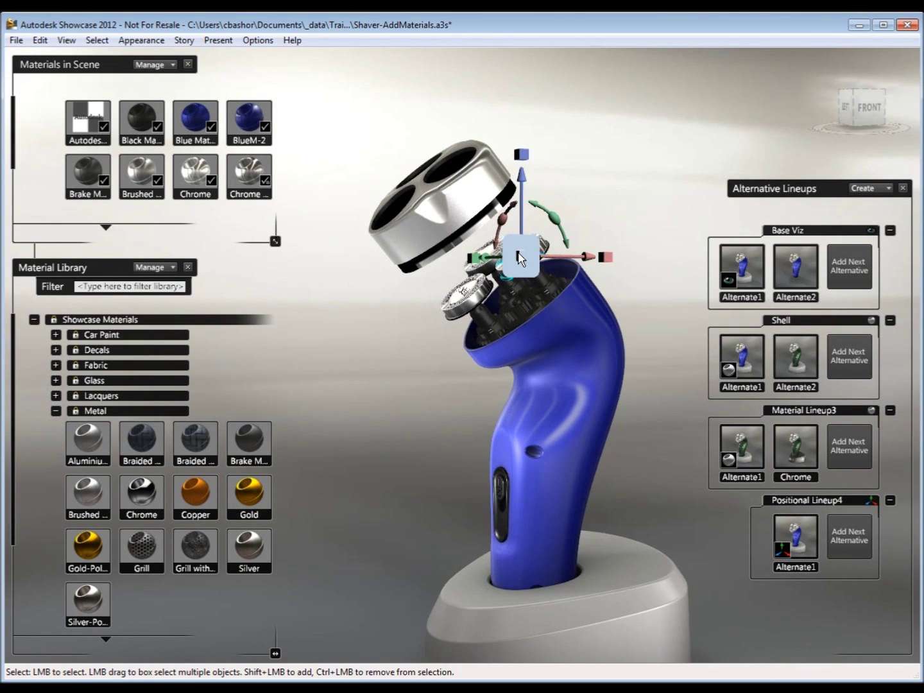
pyautogui.keyDown('shift'); pyautogui.click(480, 253); pyautogui.keyUp('shift')
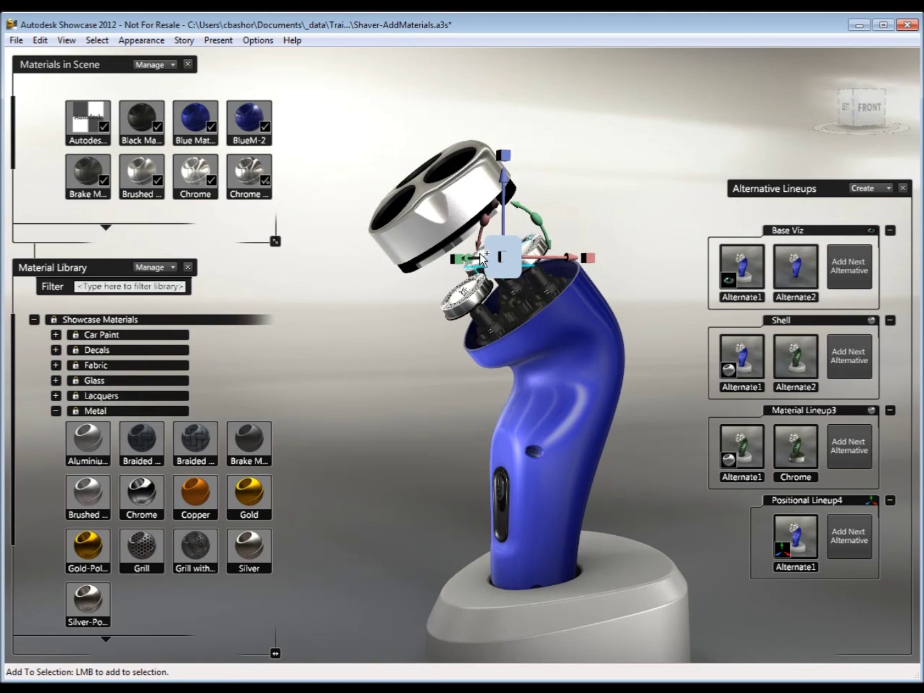
pyautogui.keyDown('shift'); pyautogui.click(476, 292); pyautogui.keyUp('shift')
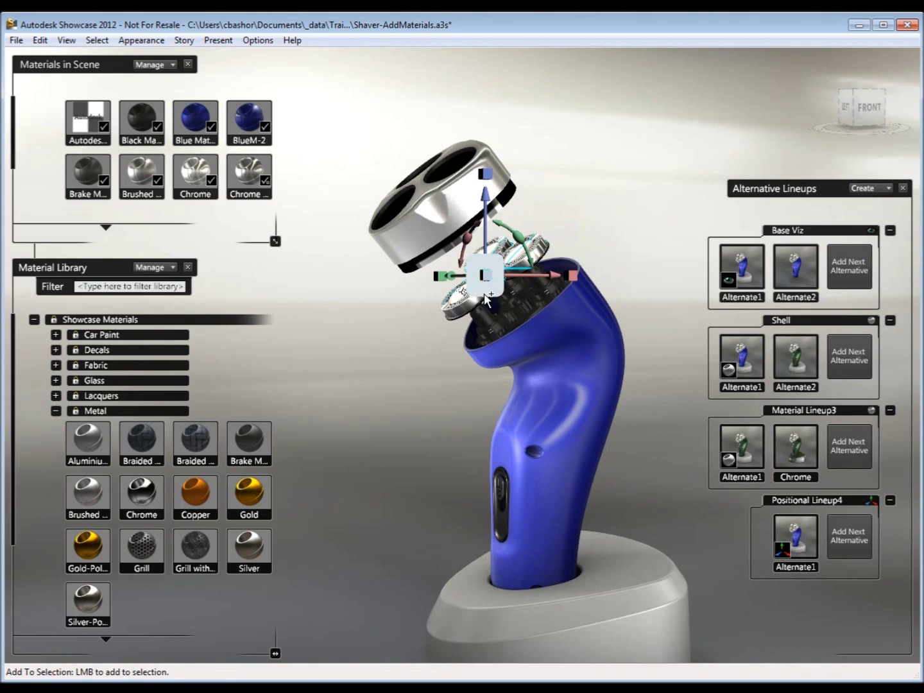
pyautogui.click(868, 110)
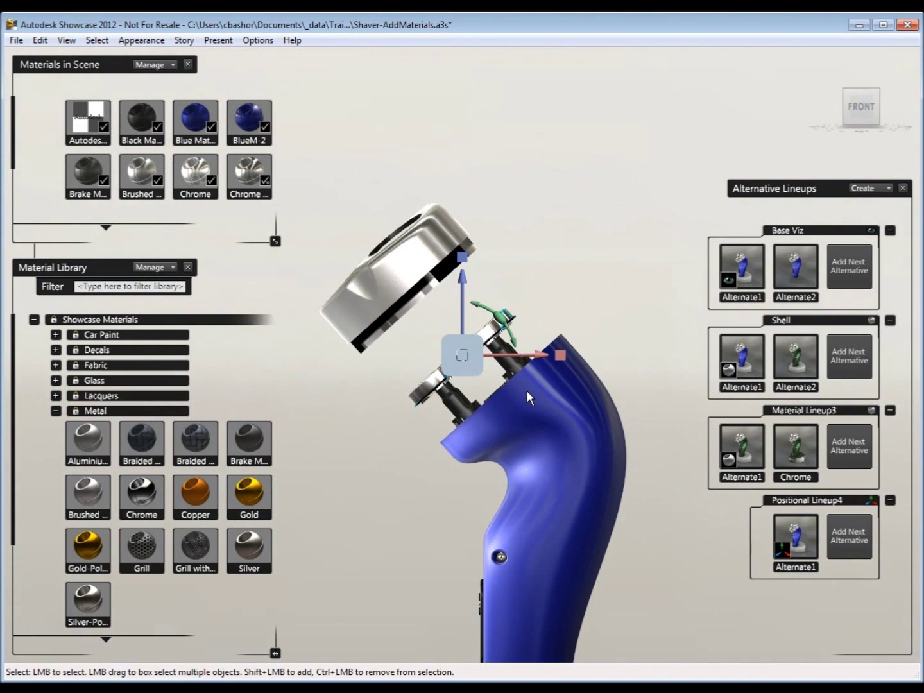
pyautogui.moveTo(462, 355); pyautogui.dragTo(310, 185)
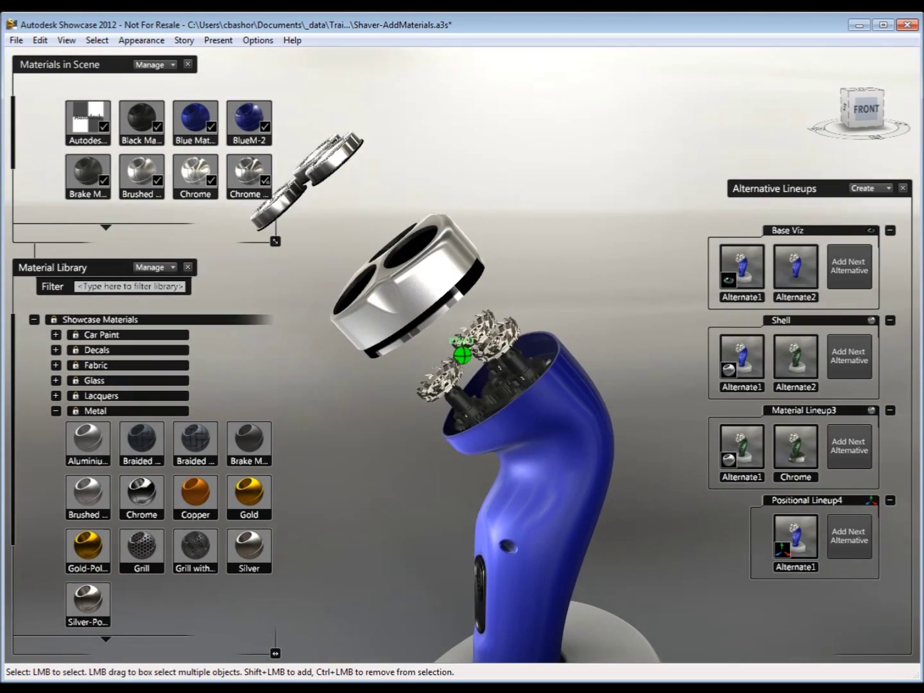
pyautogui.click(844, 114)
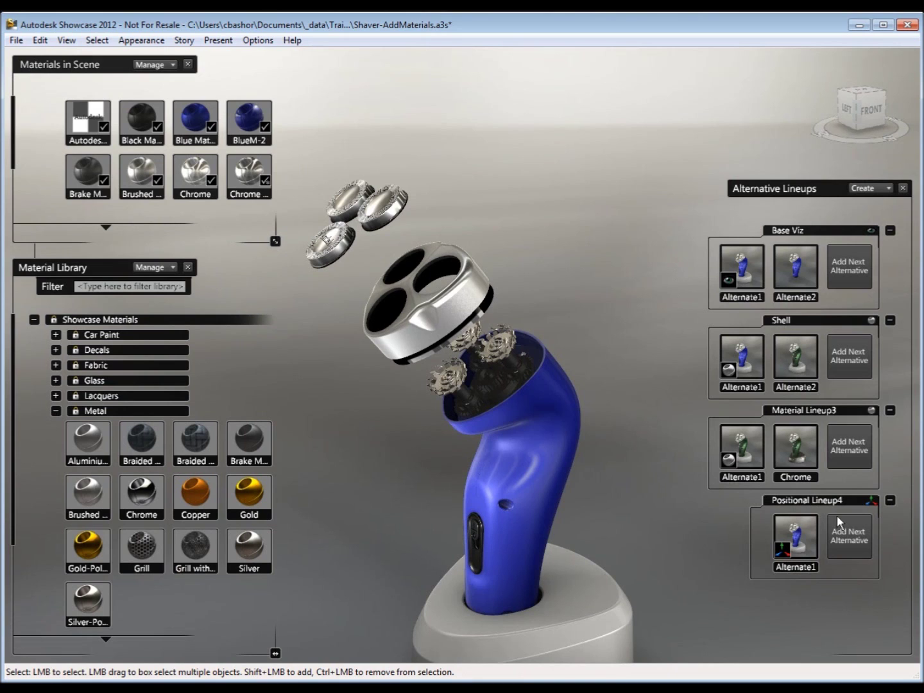
pyautogui.click(851, 541)
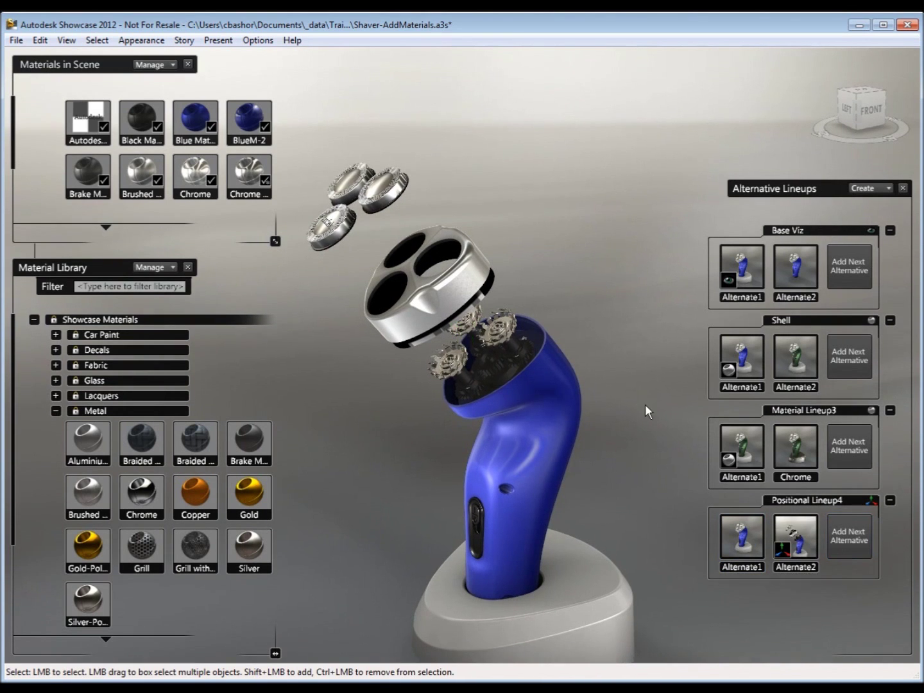
# Store all the exploded shaver parts in Positional Lineup4's Alternate2.
pyautogui.moveTo(672, 638); pyautogui.dragTo(311, 109)
pyautogui.rightClick(794, 533)
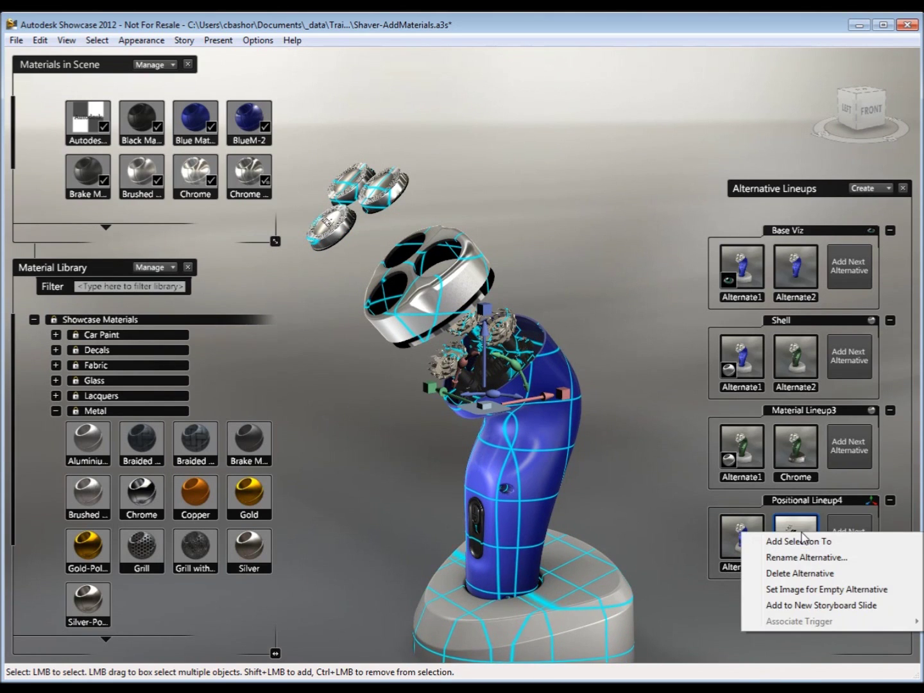
pyautogui.click(802, 542)
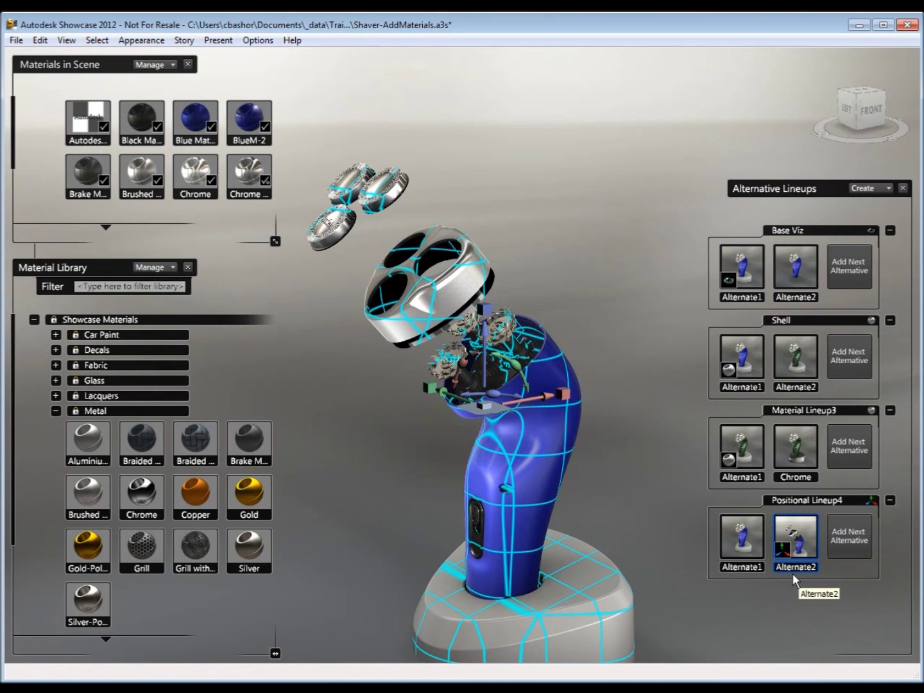
pyautogui.click(778, 589)
# Toggle assembled/exploded, then combine exploded, Chrome base, green shell and no-stand alternatives.
pyautogui.click(742, 542)
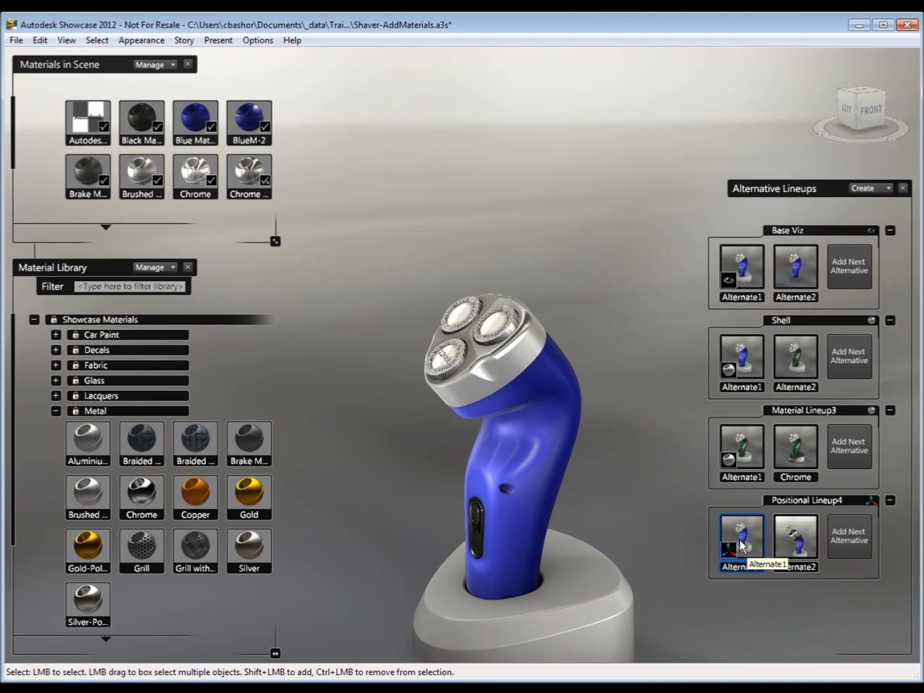
pyautogui.click(804, 547)
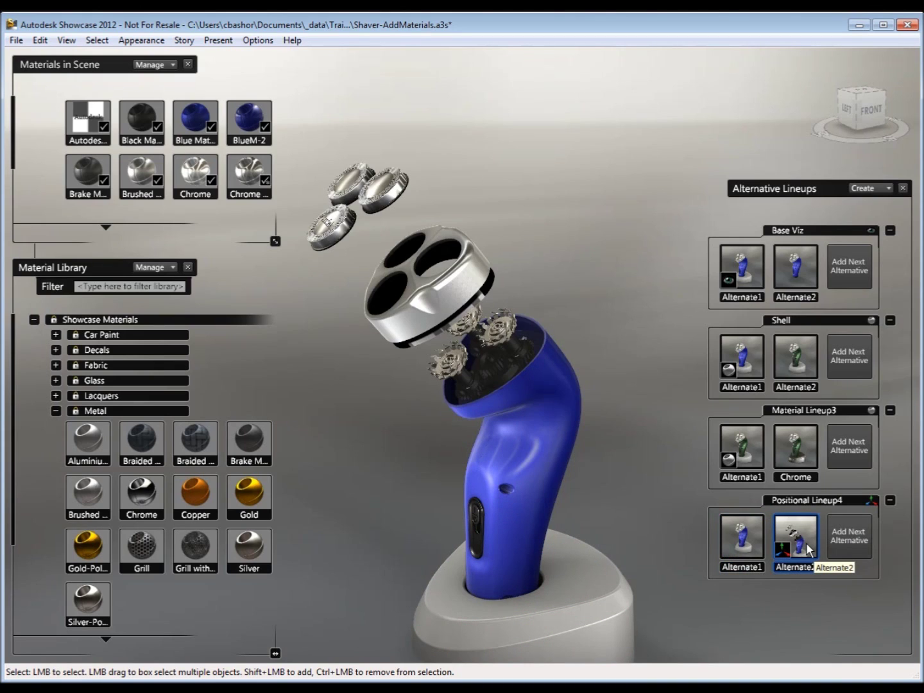
pyautogui.click(808, 454)
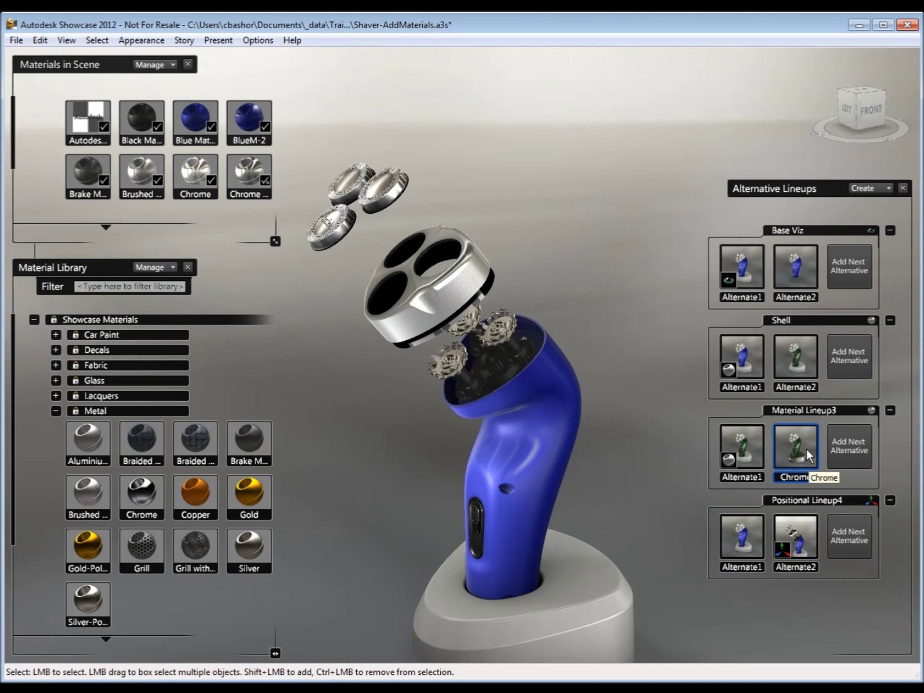
pyautogui.click(794, 367)
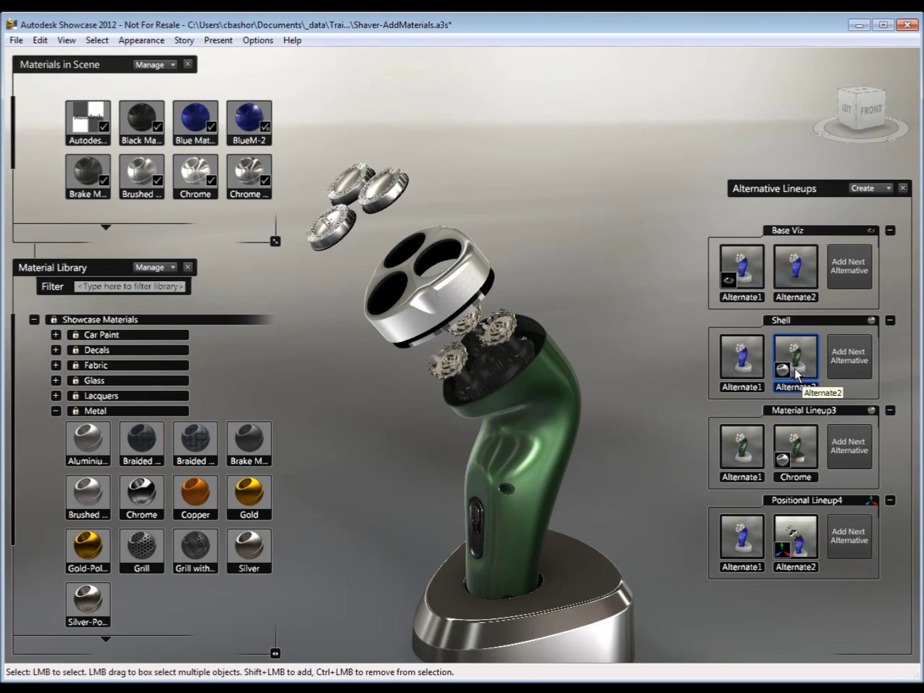
pyautogui.click(790, 268)
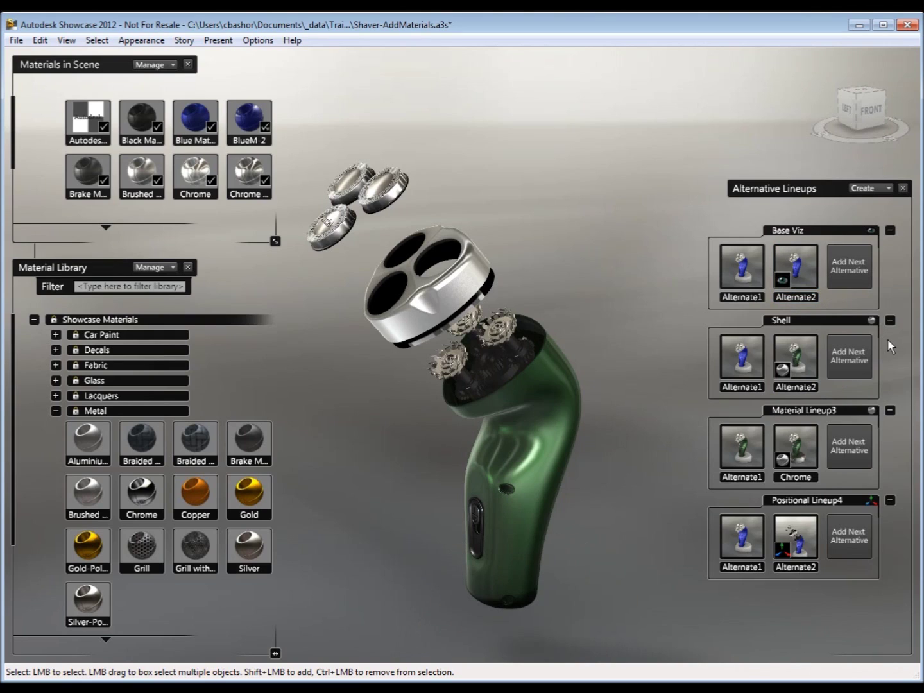